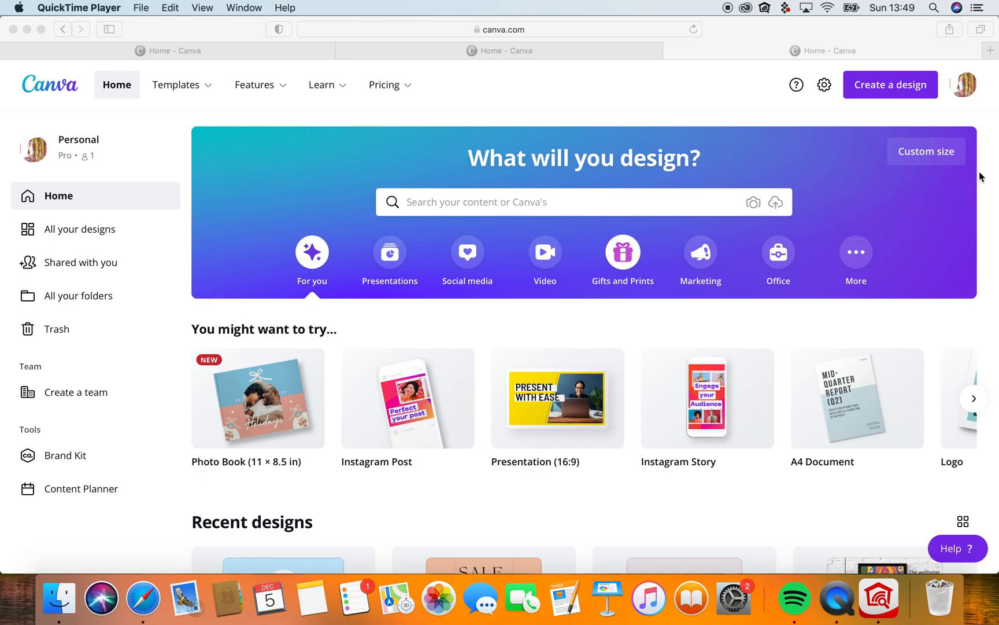
Upload IMG_0224.jpeg from the Desktop as a photo to edit and open it as a new design.
click(891, 86)
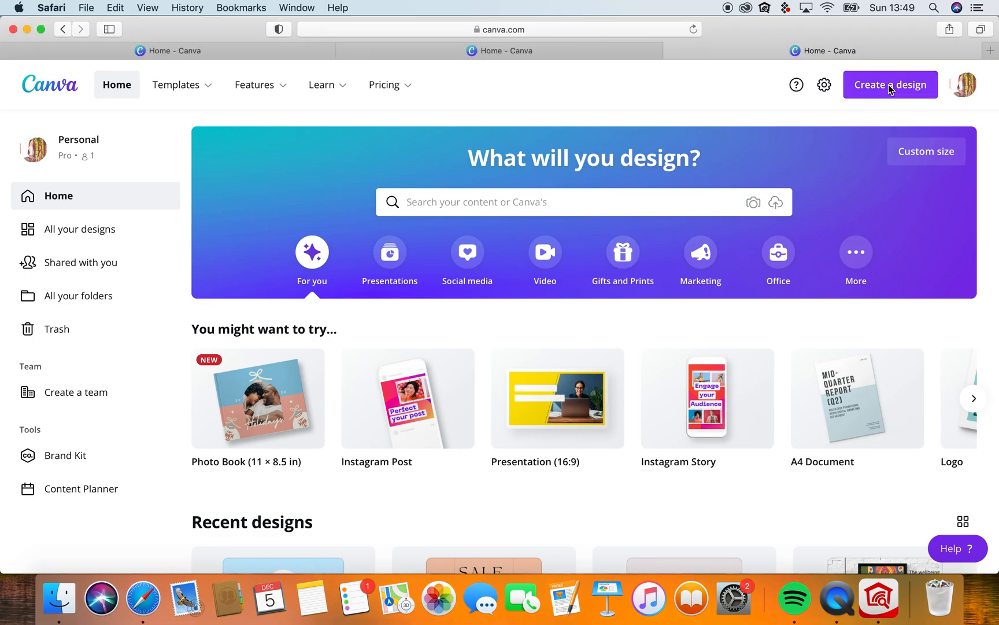
click(893, 86)
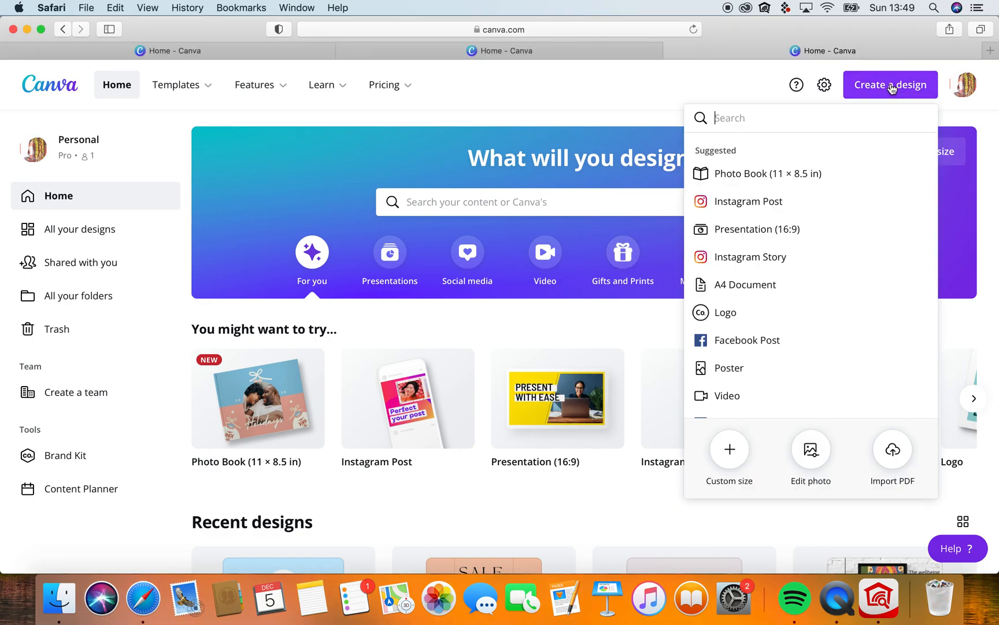
click(821, 460)
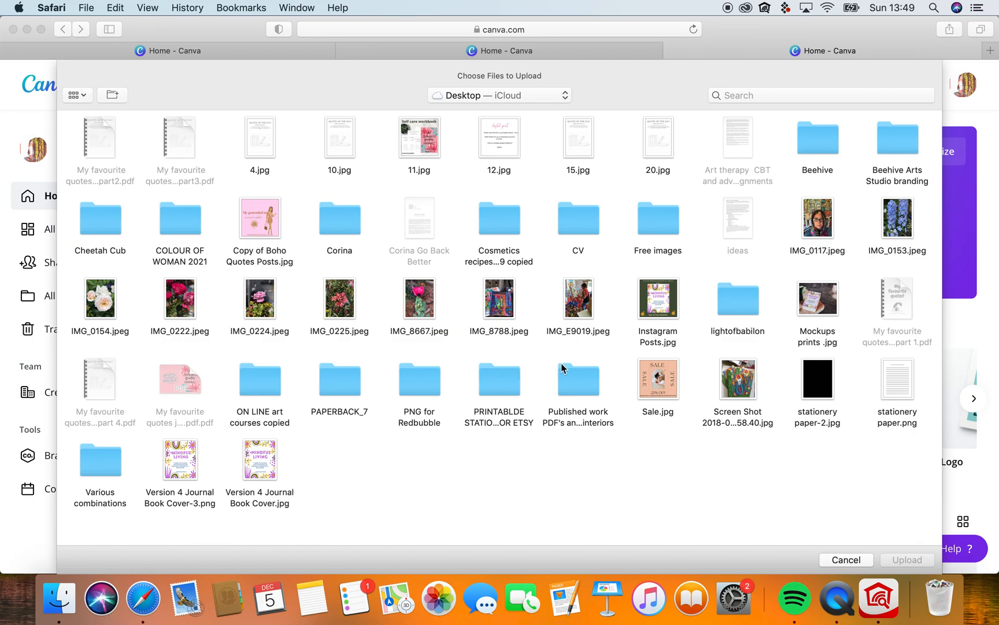
click(267, 302)
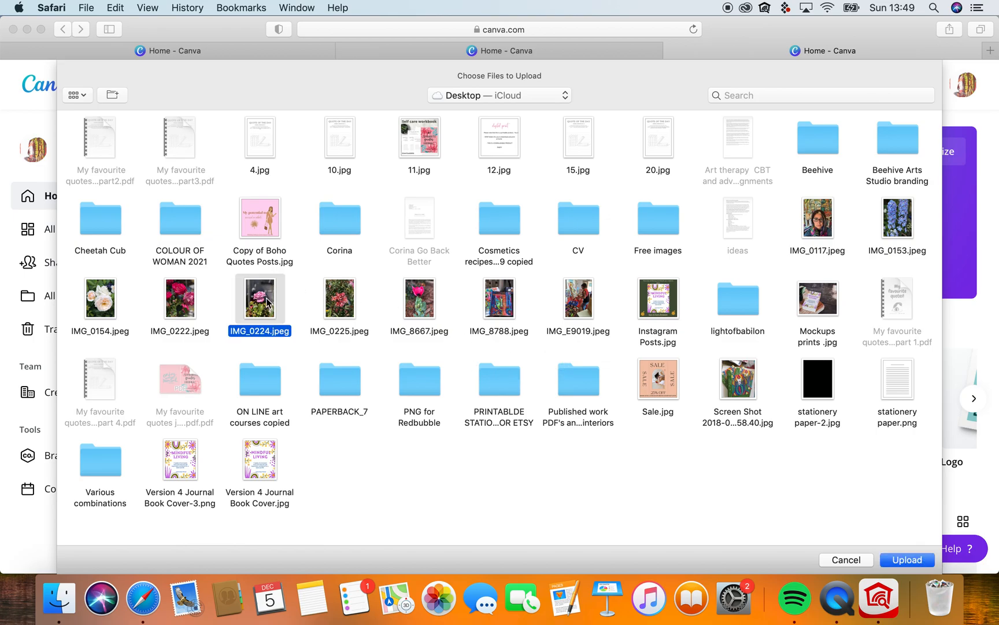
click(911, 559)
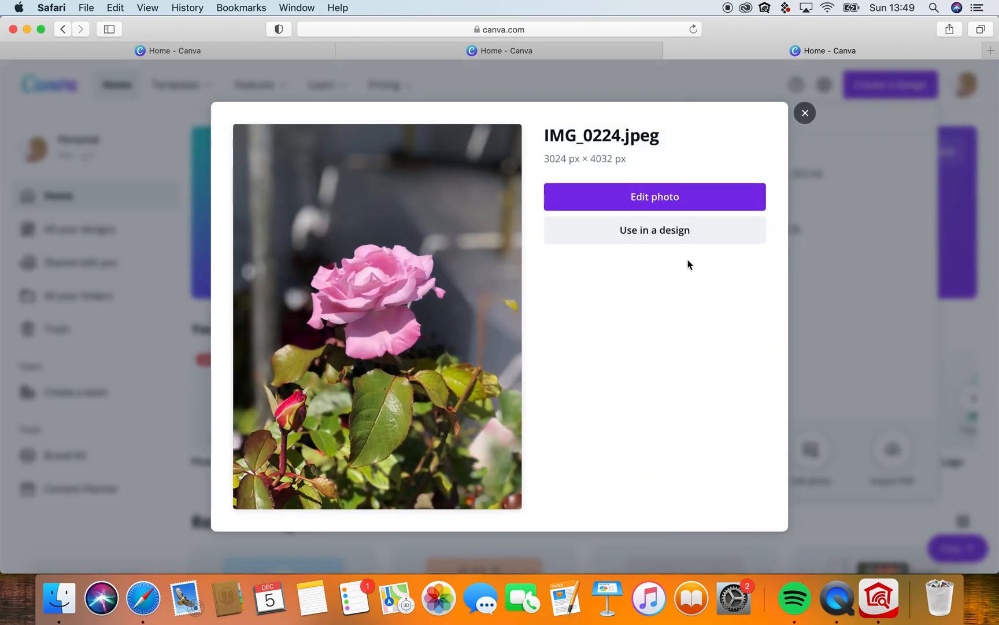
click(653, 198)
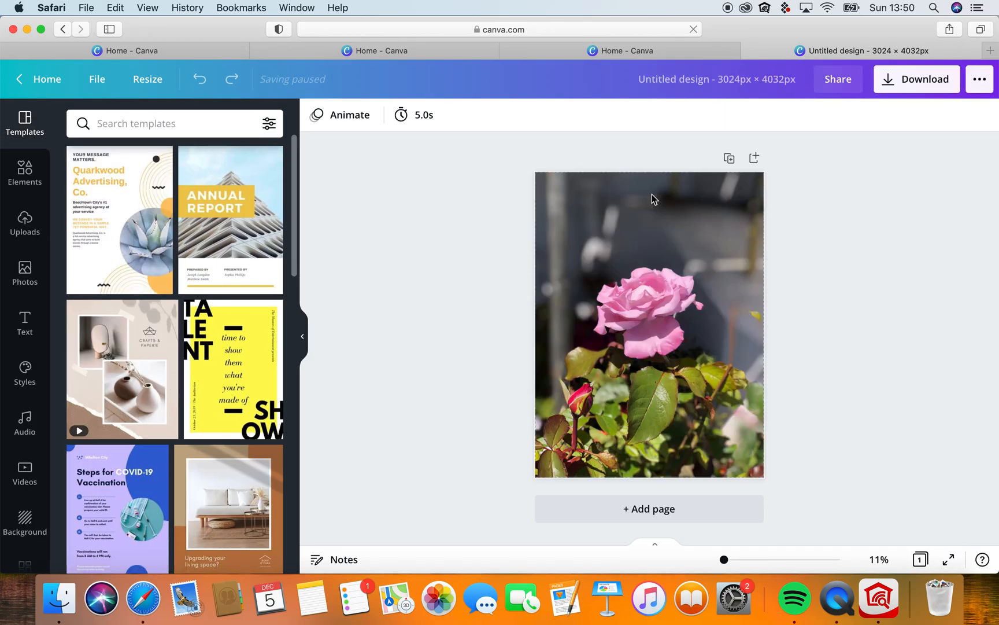
Remove the background of the rose photo with the Background Remover.
click(643, 232)
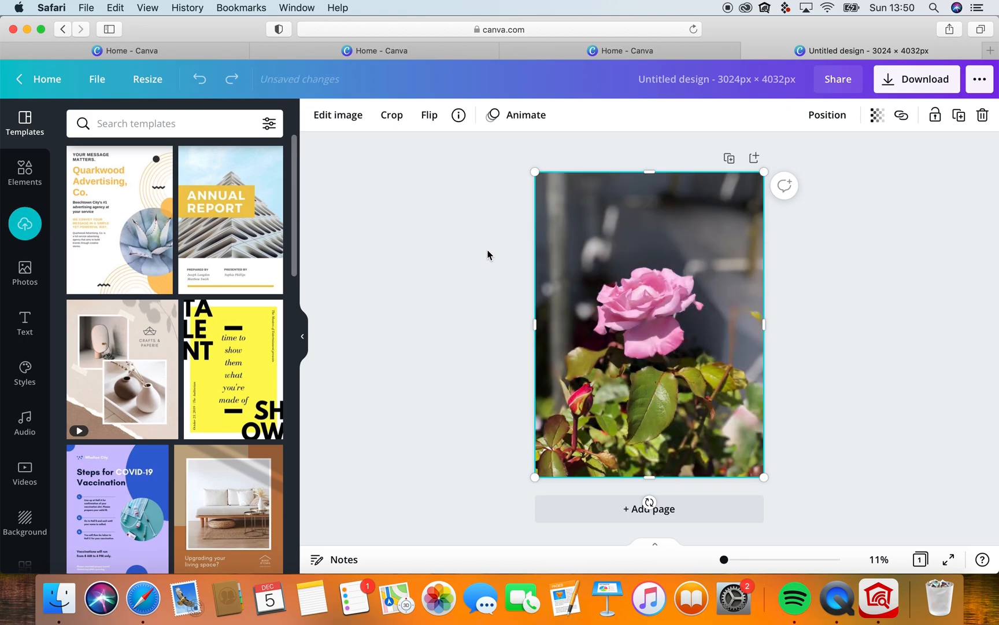
click(343, 116)
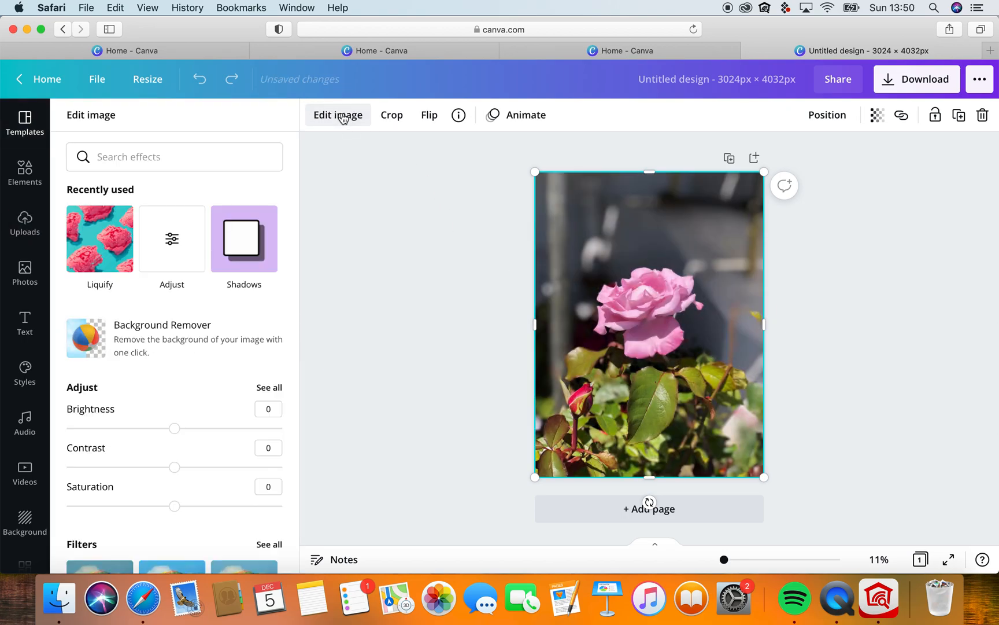
click(121, 339)
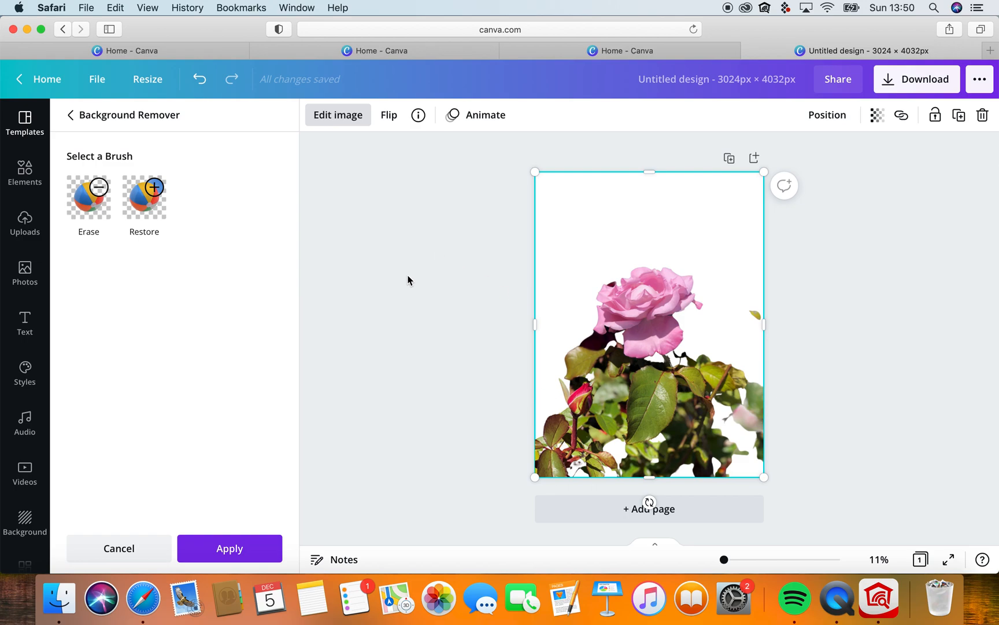
Set the Erase brush size to 11 and erase the leftover background patches along the photo's lower right edge.
click(89, 200)
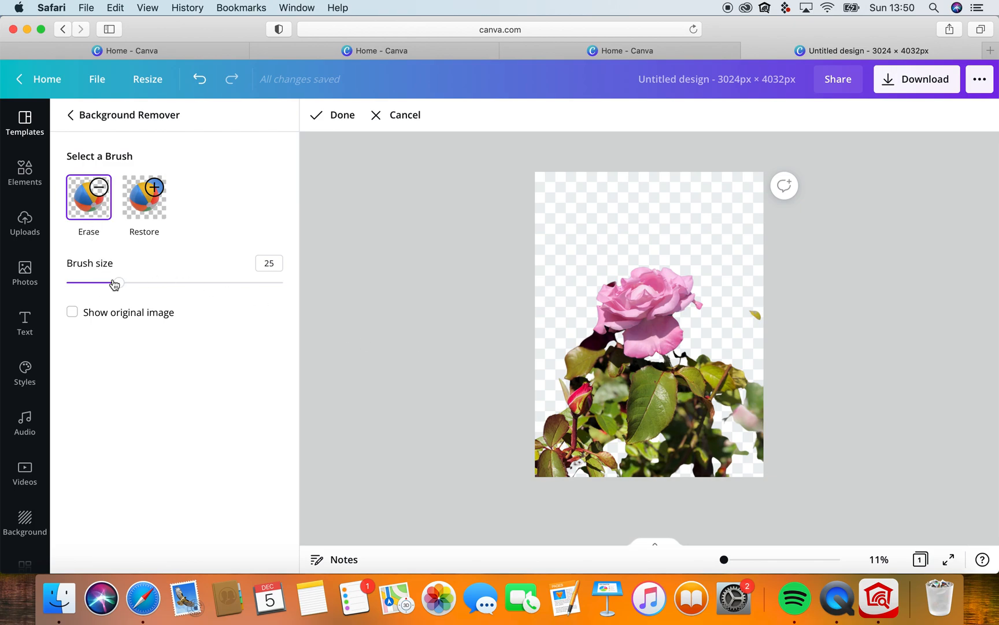
drag(122, 287, 89, 290)
mouse_move(745, 401)
mouse_down()
mouse_move(744, 436)
mouse_move(731, 415)
mouse_up()
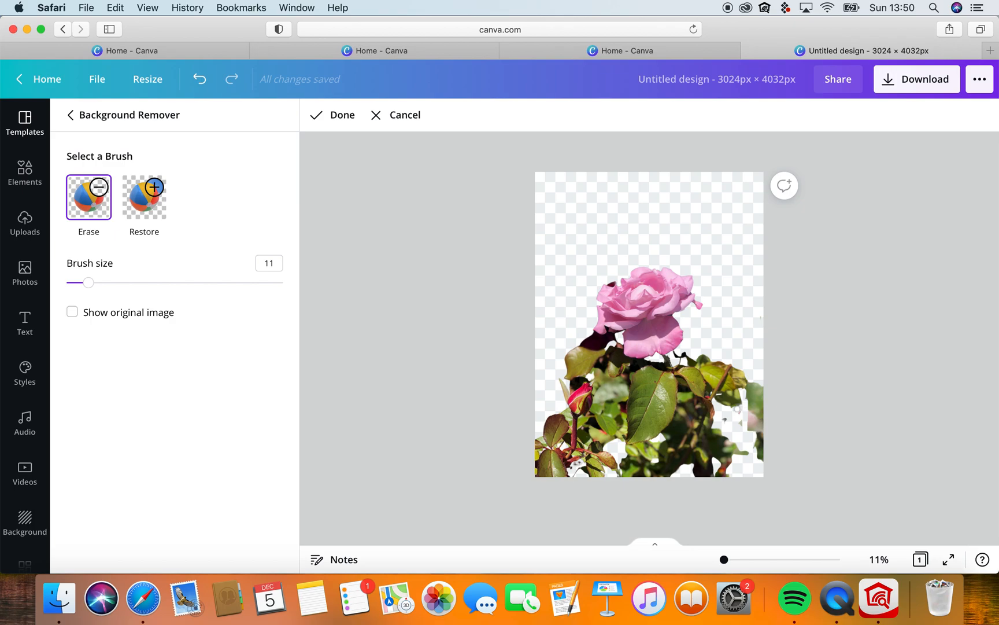
mouse_move(741, 434)
mouse_down()
mouse_move(740, 409)
mouse_move(764, 414)
mouse_move(755, 437)
mouse_move(751, 425)
mouse_move(743, 435)
mouse_move(753, 389)
mouse_up()
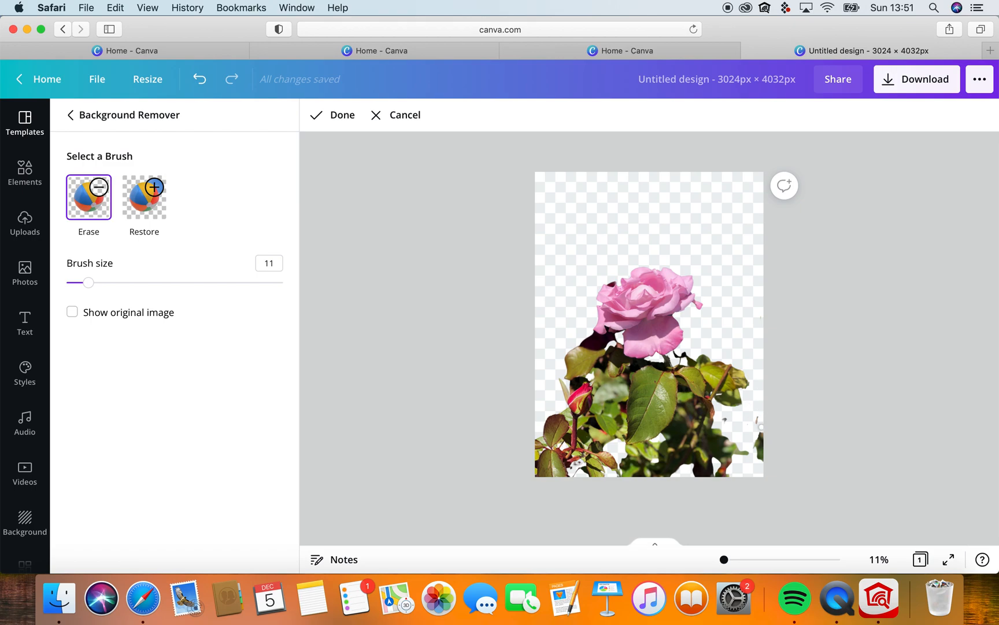
drag(761, 425, 762, 460)
Try the Restore brush beside the leaves on the right and undo the background removal.
click(148, 201)
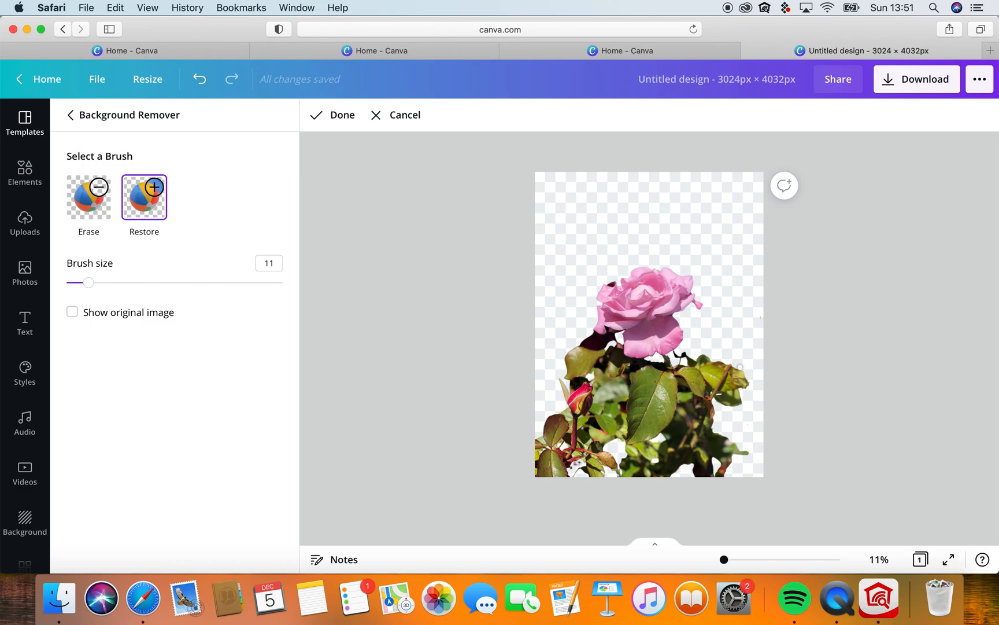
mouse_move(746, 378)
mouse_down()
mouse_move(751, 391)
mouse_move(749, 364)
mouse_up()
click(198, 79)
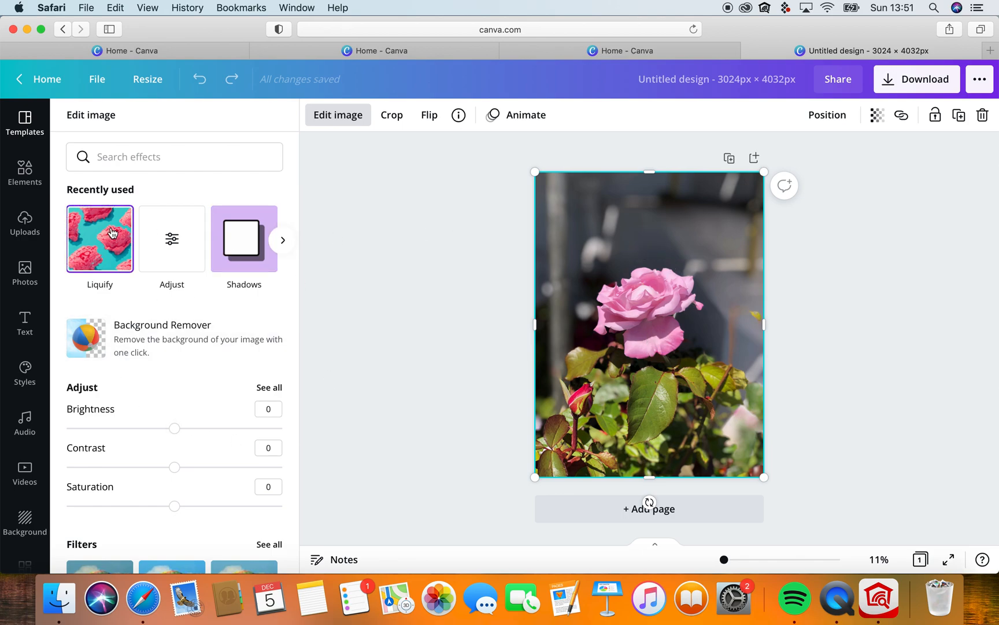
Find the Filters effect and try the Epic, Festive, Summer, Afterglow and Solar filters on the rose photo.
click(283, 243)
click(283, 241)
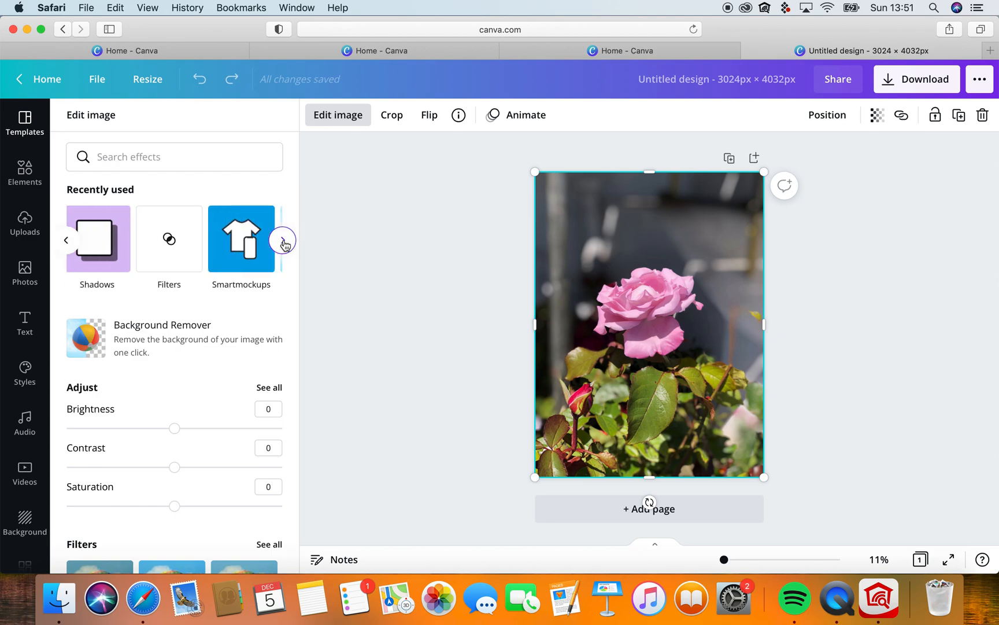
click(284, 243)
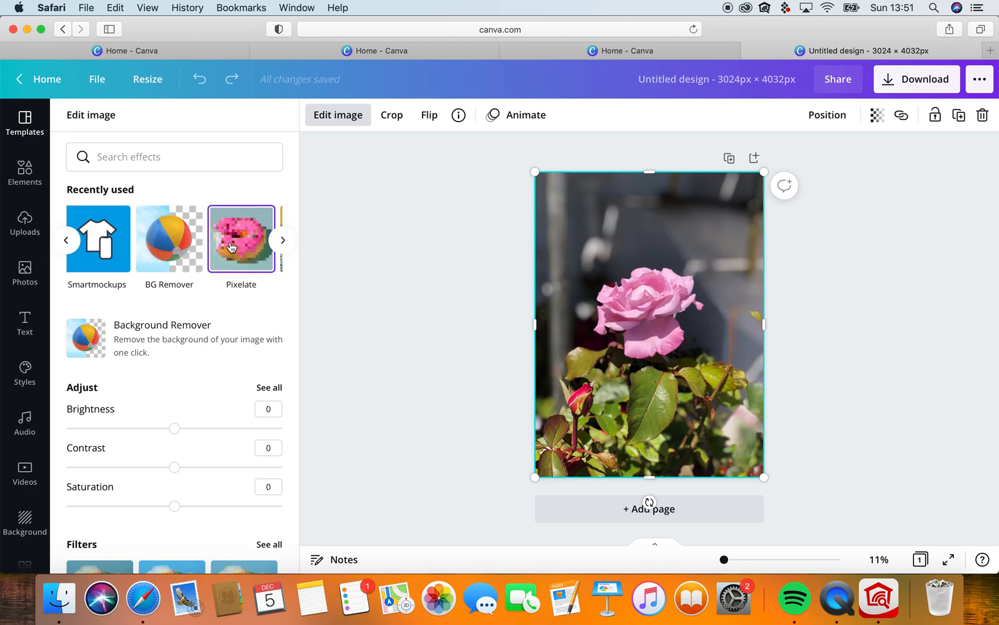
click(66, 240)
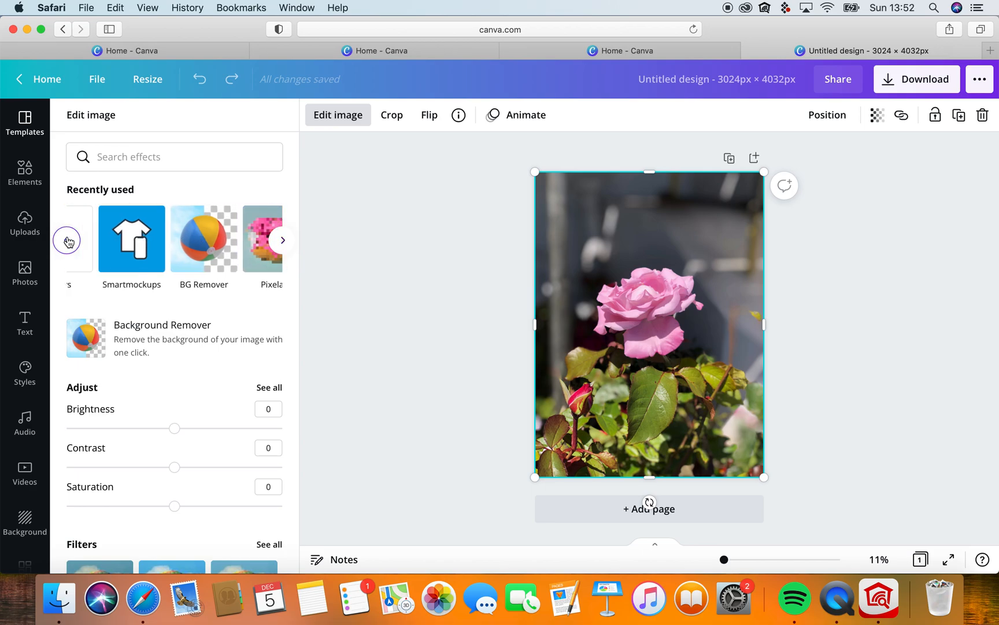
click(173, 238)
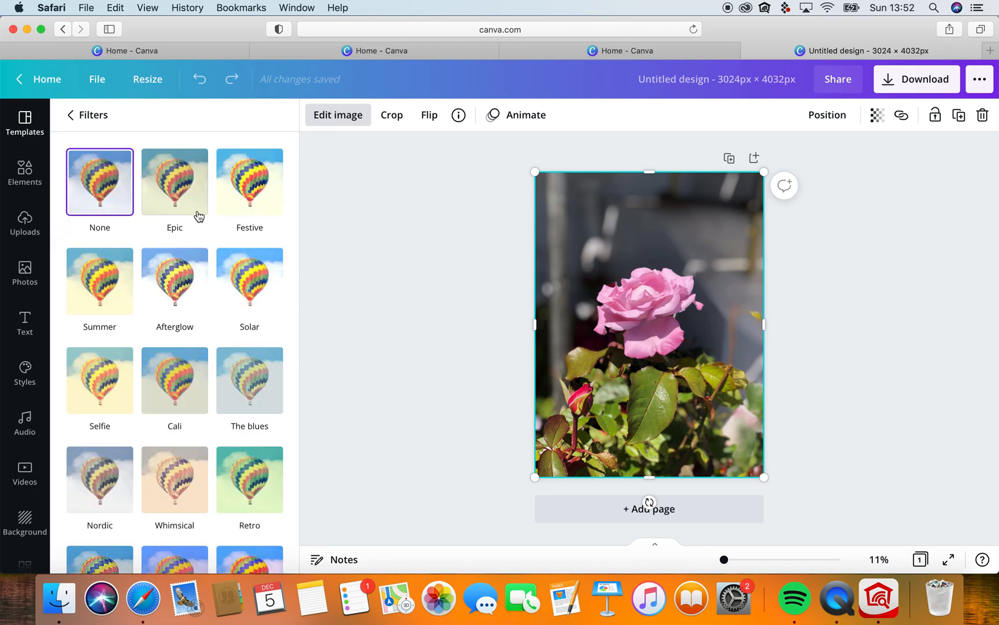
click(177, 184)
click(250, 182)
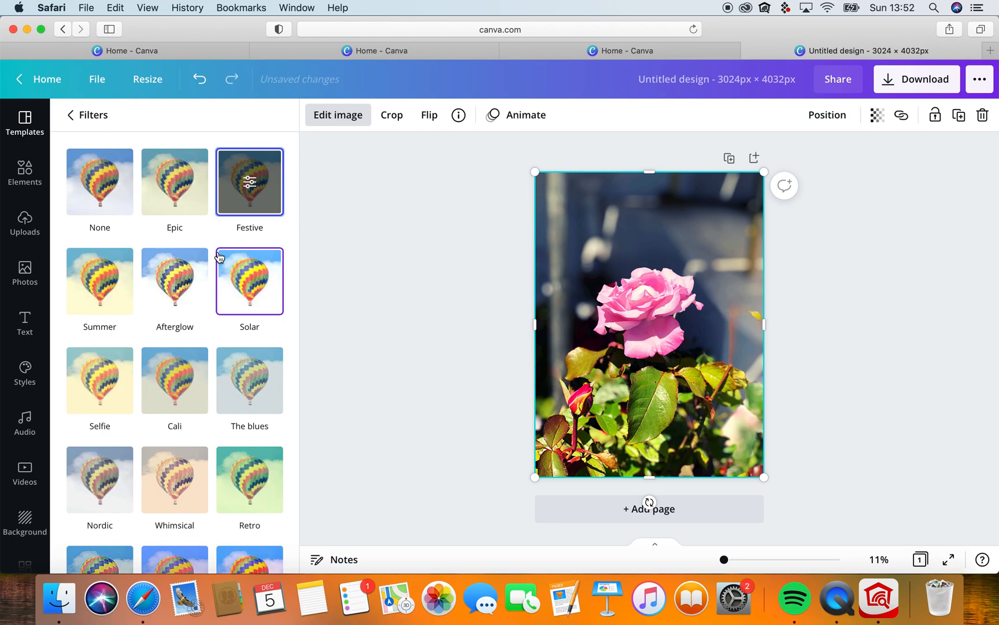
click(98, 290)
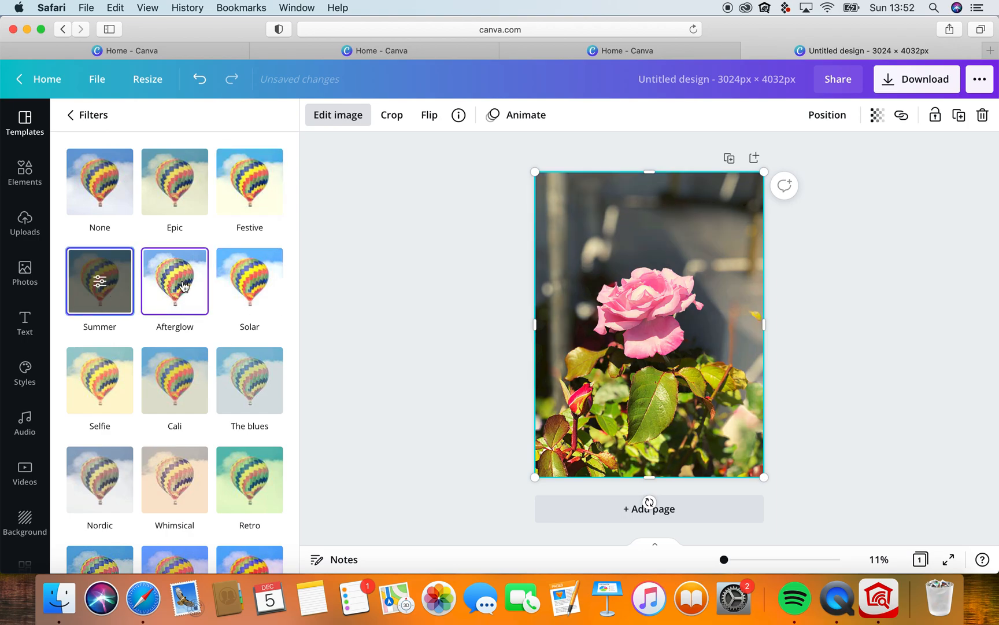
click(182, 284)
click(239, 286)
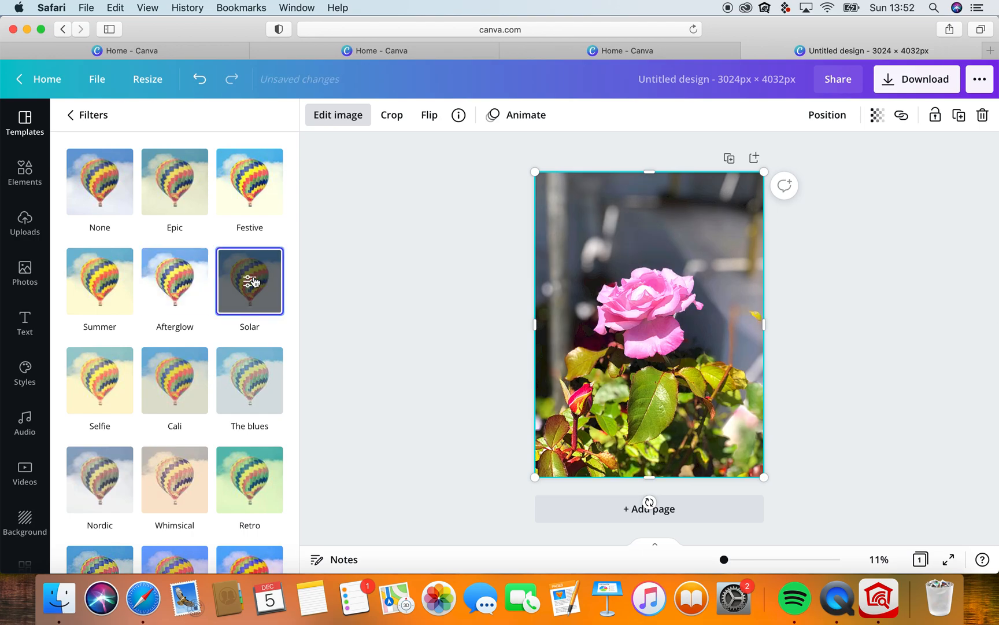
Try the filters The blues, Cali, Selfie, Nordic, Whimsical and Retro on the rose photo.
click(246, 380)
click(167, 386)
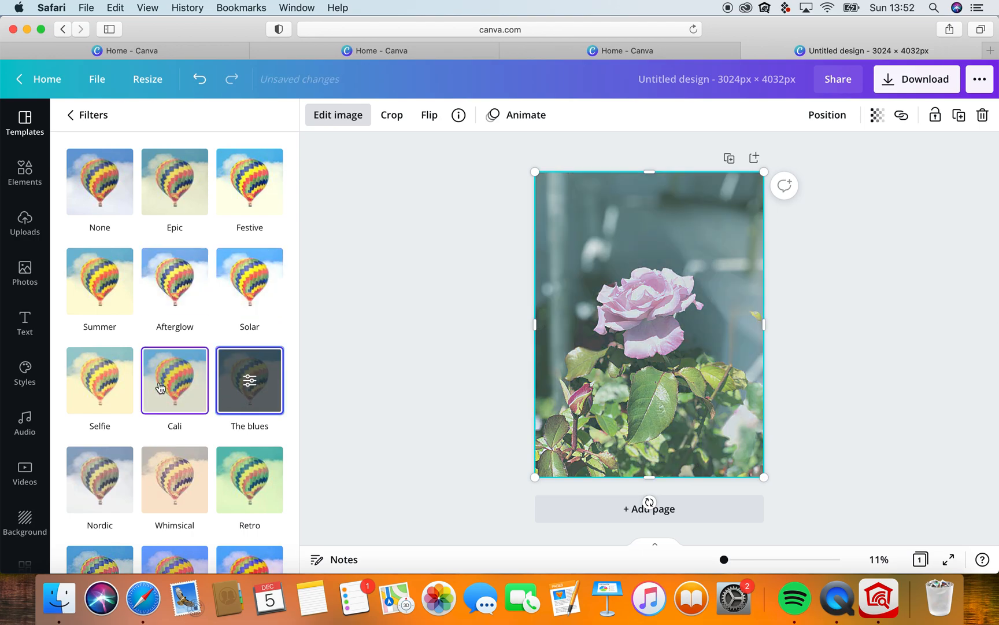
click(113, 387)
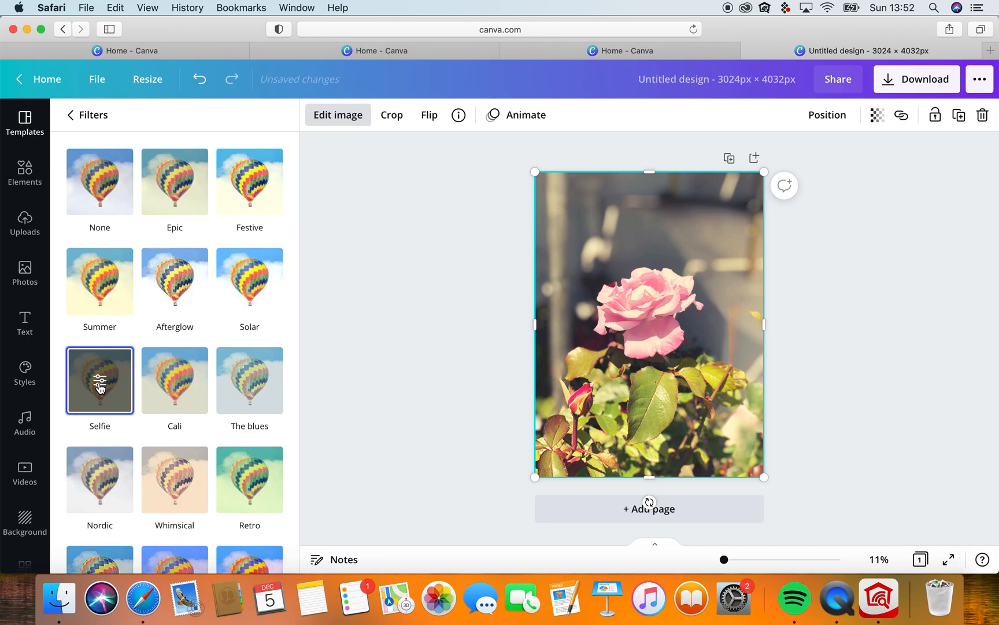
click(95, 491)
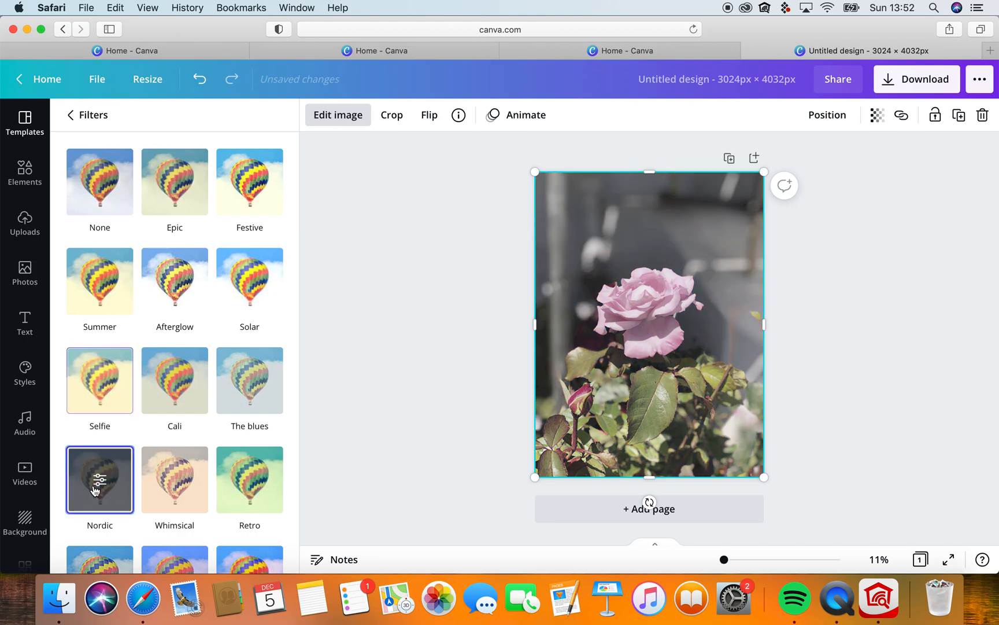
click(173, 479)
click(249, 480)
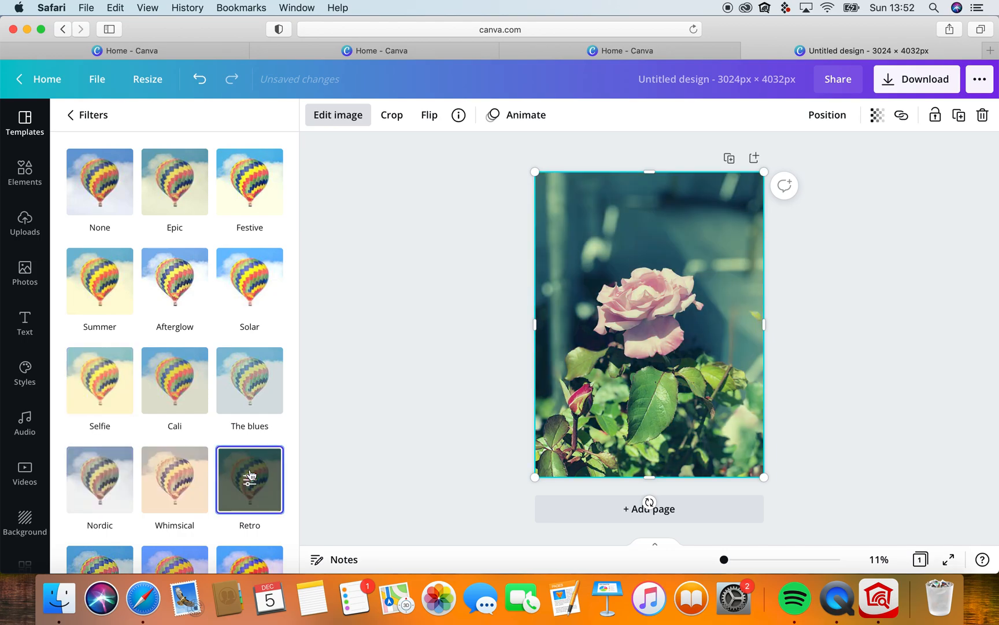
Try the Greyscale filter on the rose photo and replace it with the Peony filter.
scroll(250, 452, down, 1)
scroll(250, 452, down, 8)
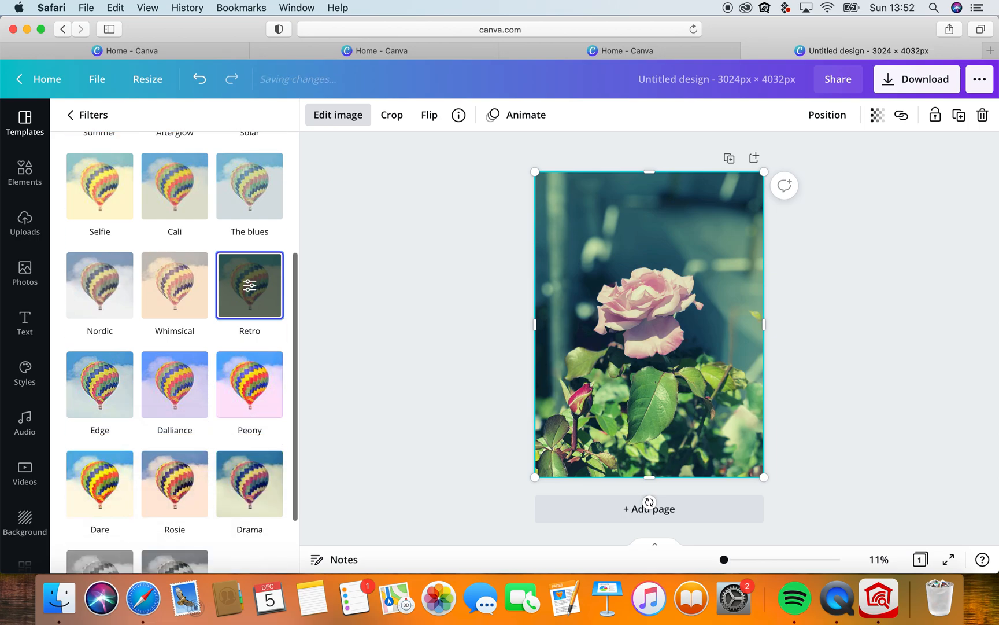
scroll(249, 451, down, 1)
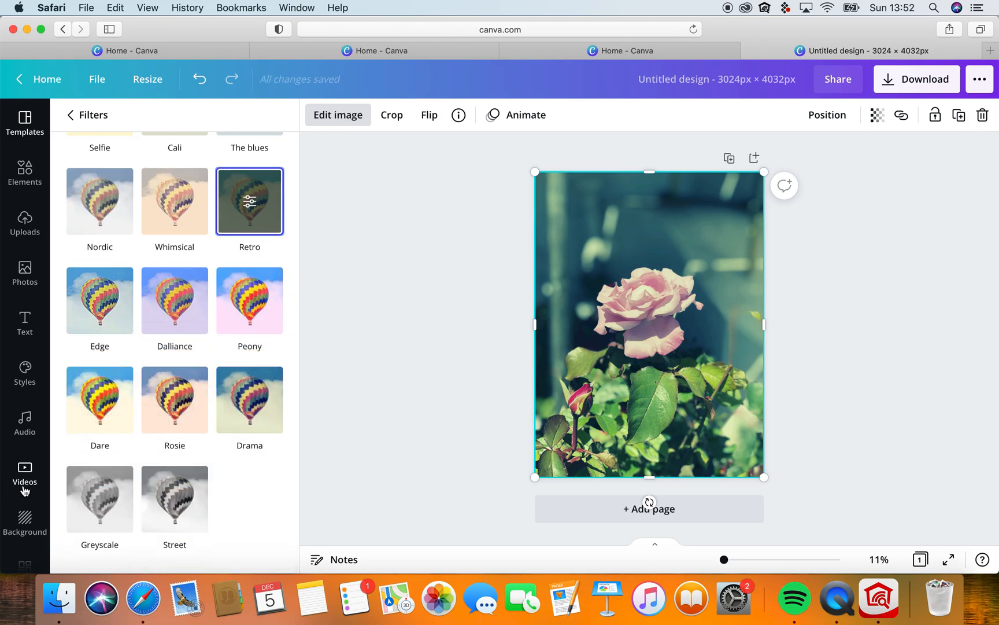
click(109, 495)
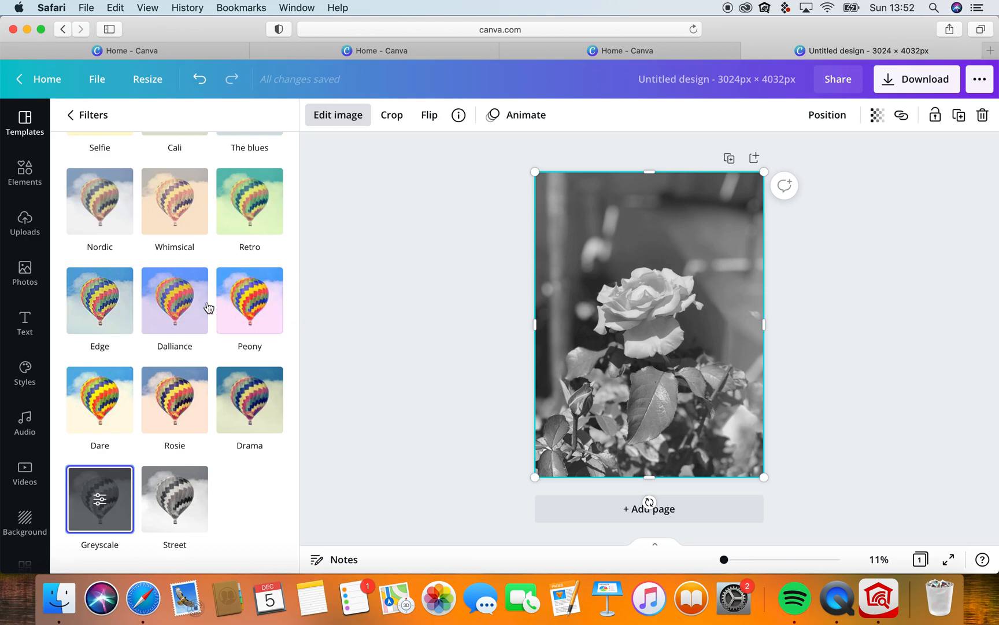
click(261, 306)
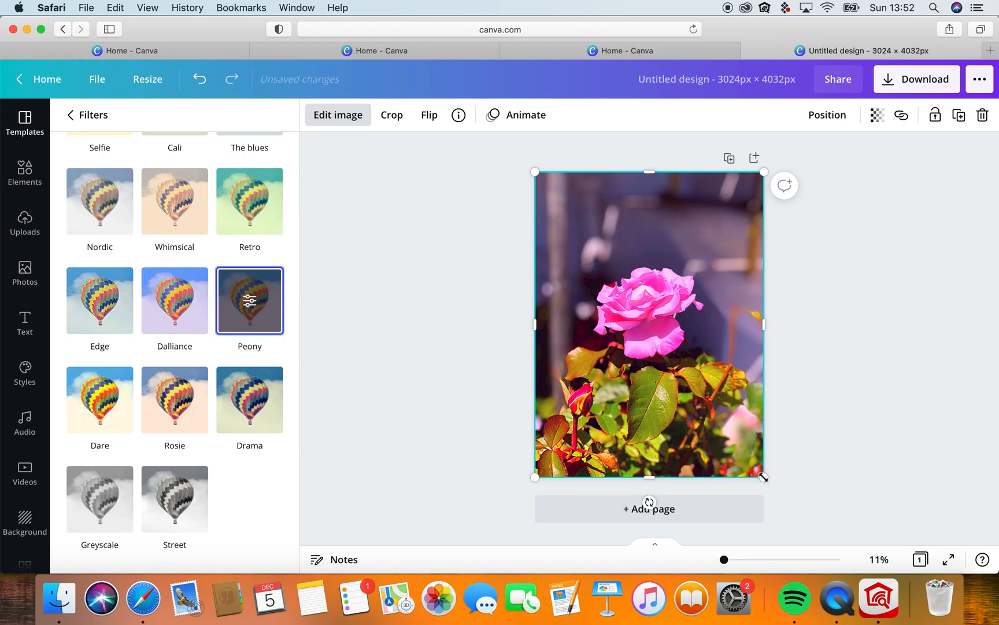
Duplicate the page and open the Liquify effect for the rose photo on page 2.
click(730, 158)
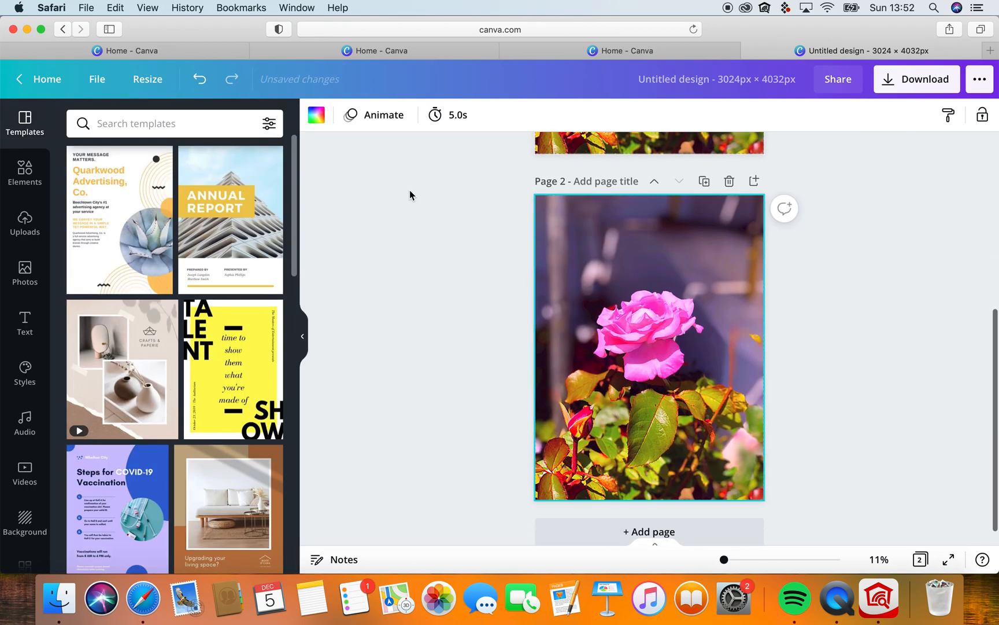
click(566, 253)
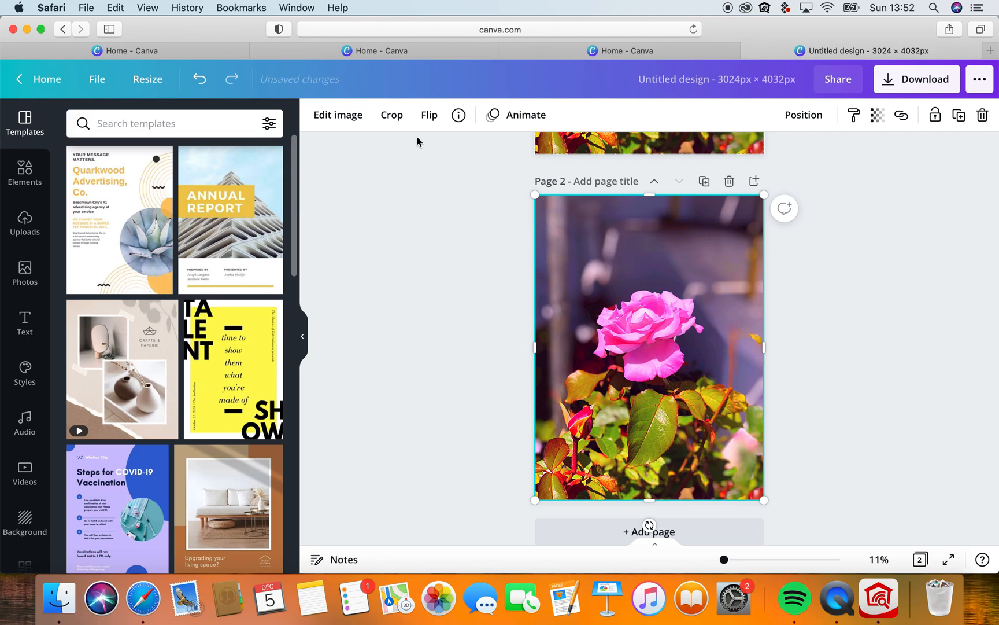
click(344, 119)
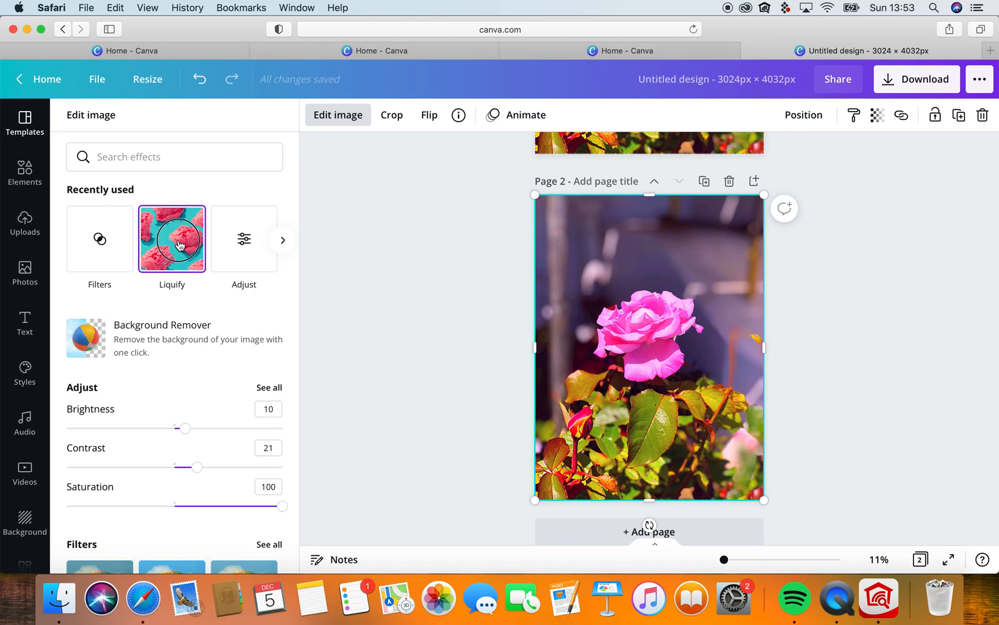
click(179, 247)
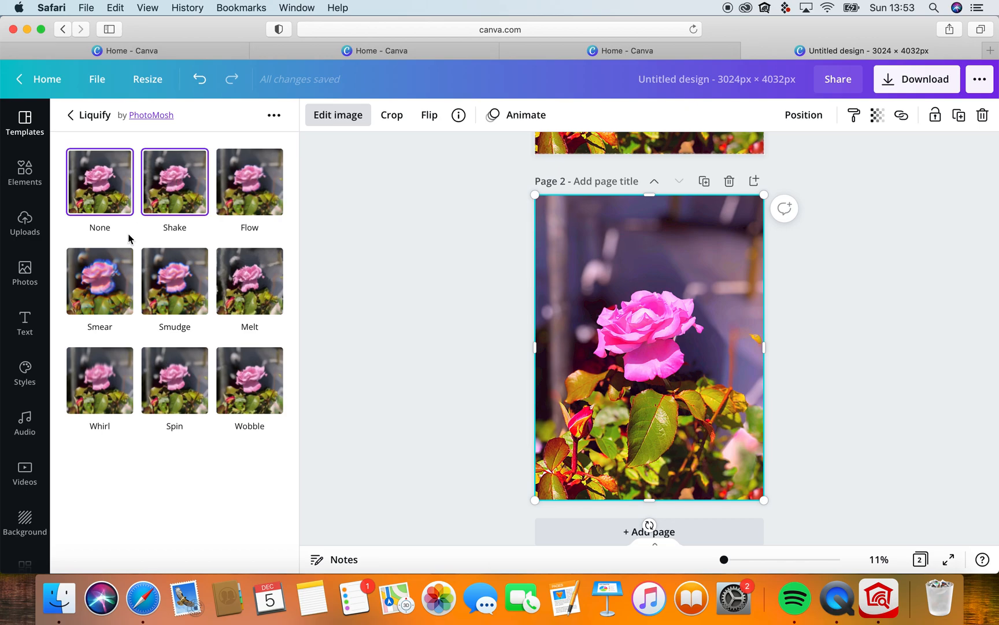
Try the Smear, Smudge, Melt and Flow Liquify effects on the page 2 rose photo.
click(99, 282)
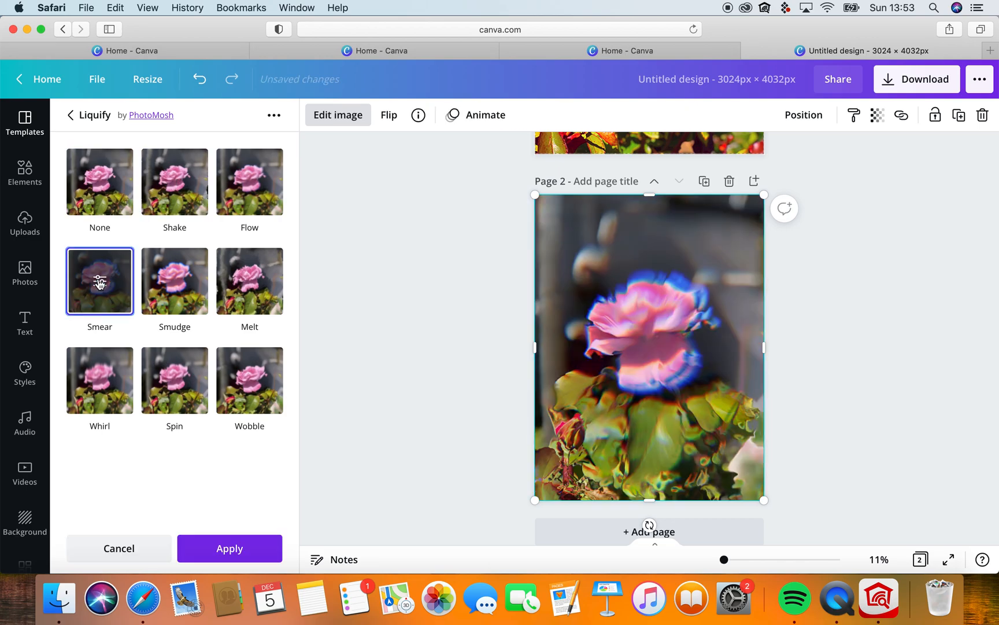
click(188, 281)
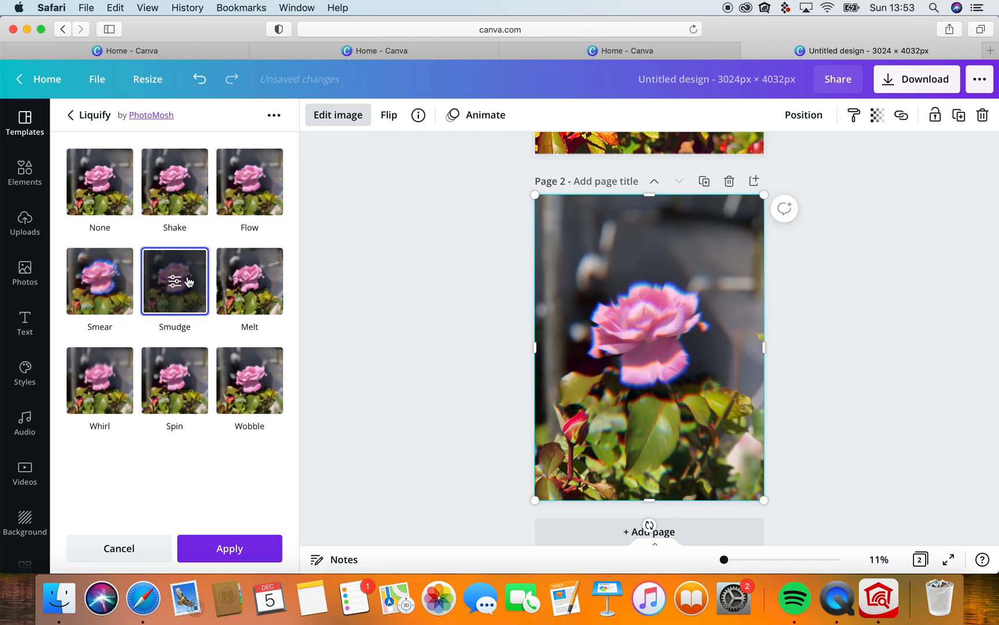
click(258, 284)
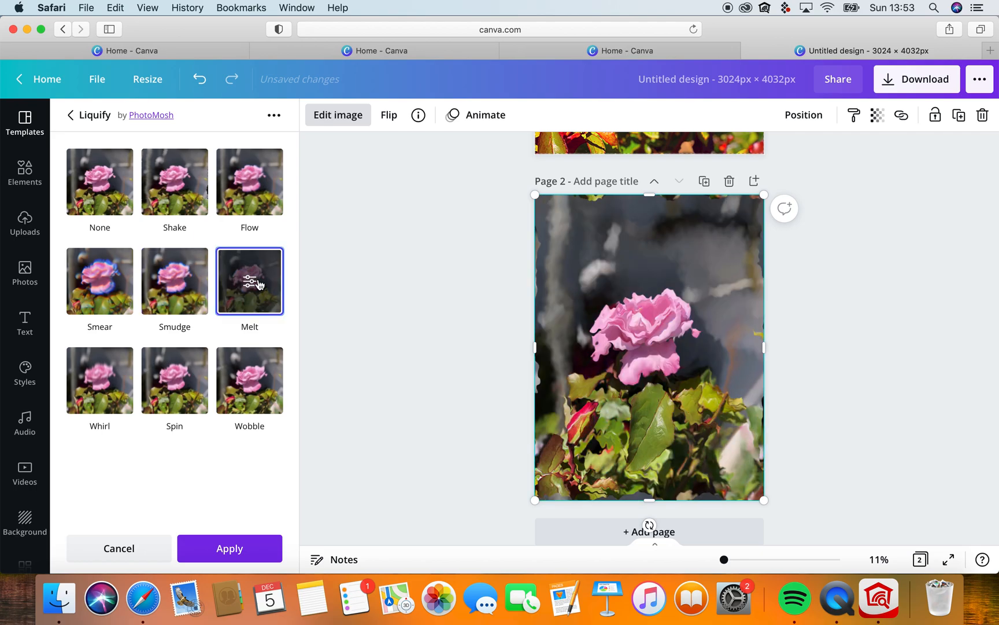
click(251, 193)
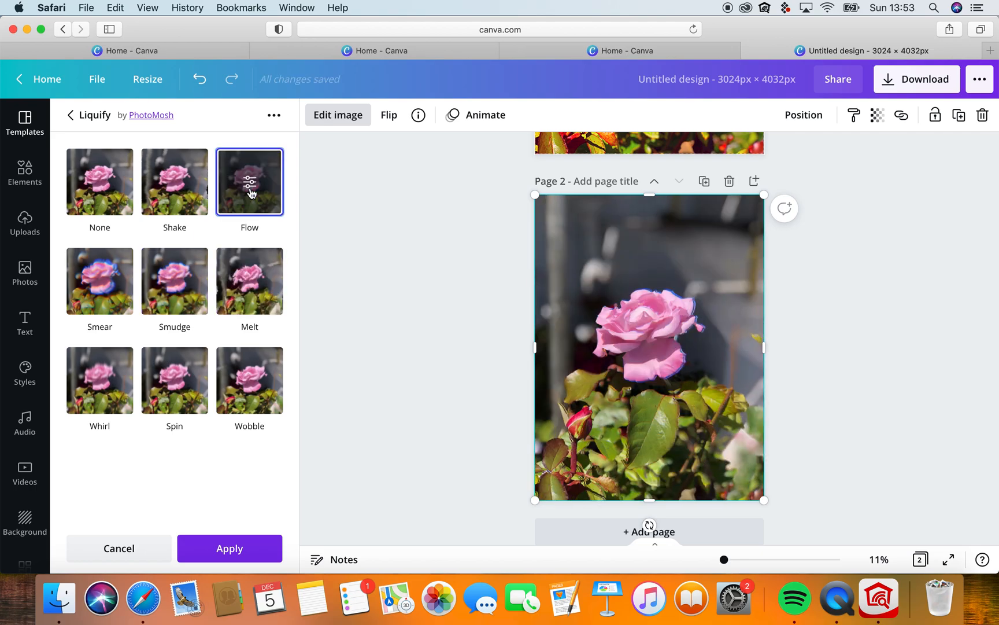
Try the Shake, Wobble, Spin and Whirl Liquify effects on the page 2 photo and undo the last one.
click(174, 177)
click(253, 381)
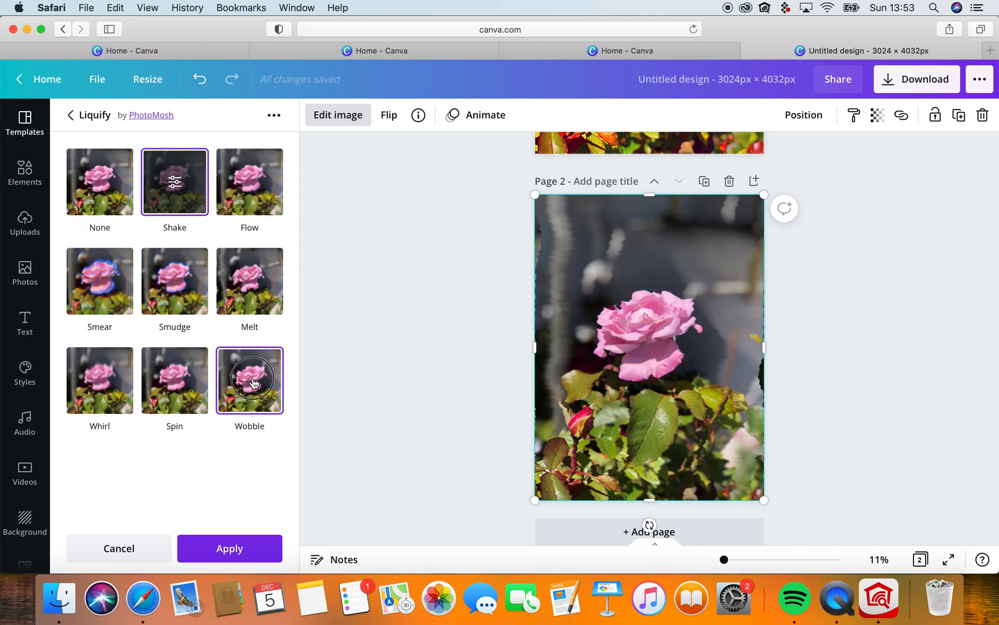
click(178, 380)
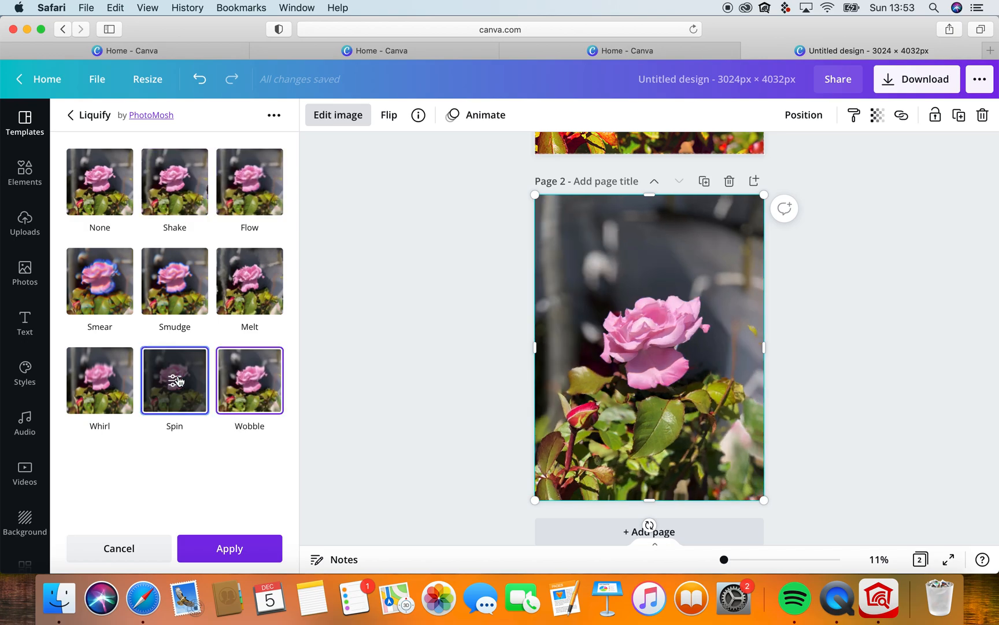
click(93, 381)
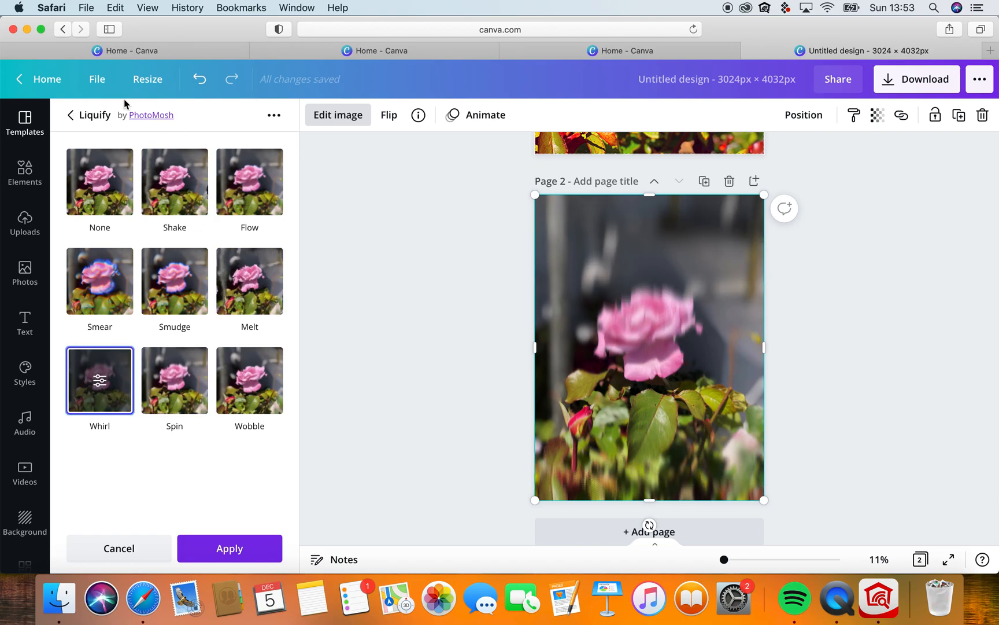
click(200, 78)
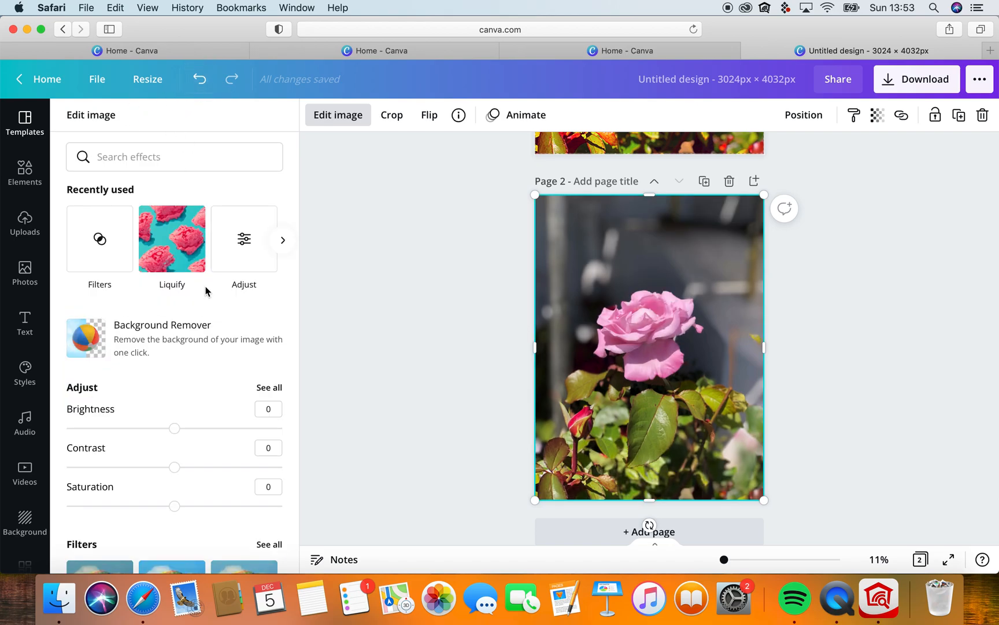
Find the Shadows effect and try the Glow, Drop and Angle shadows on the page 2 photo.
click(281, 239)
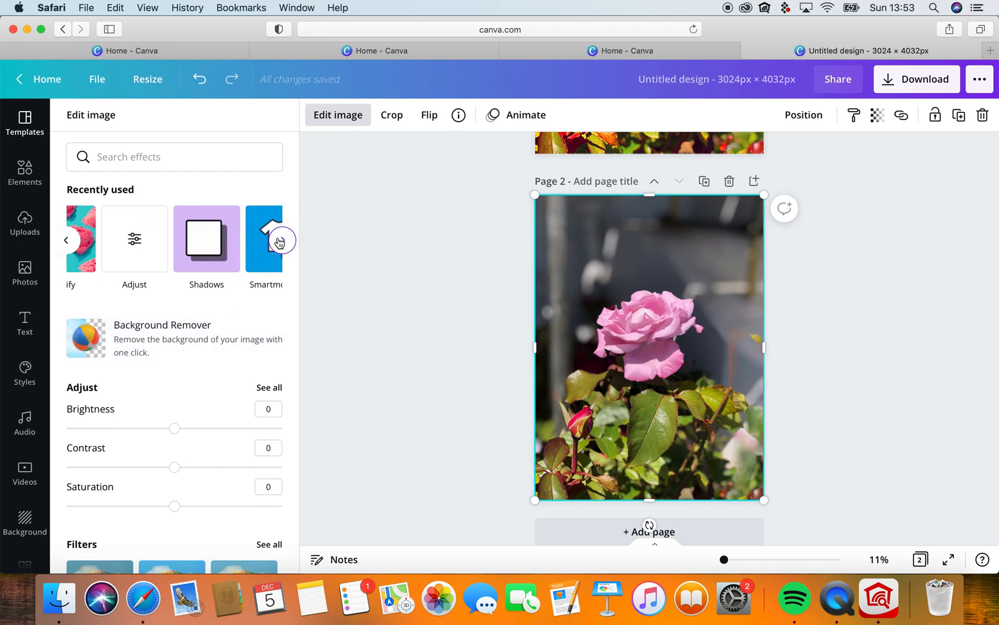
click(178, 233)
click(183, 191)
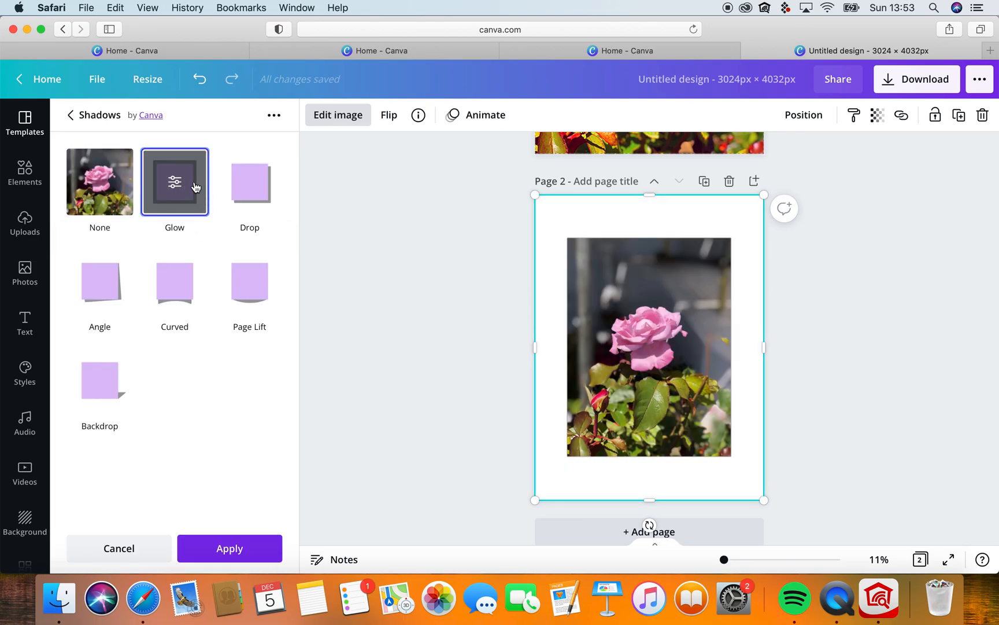
click(250, 186)
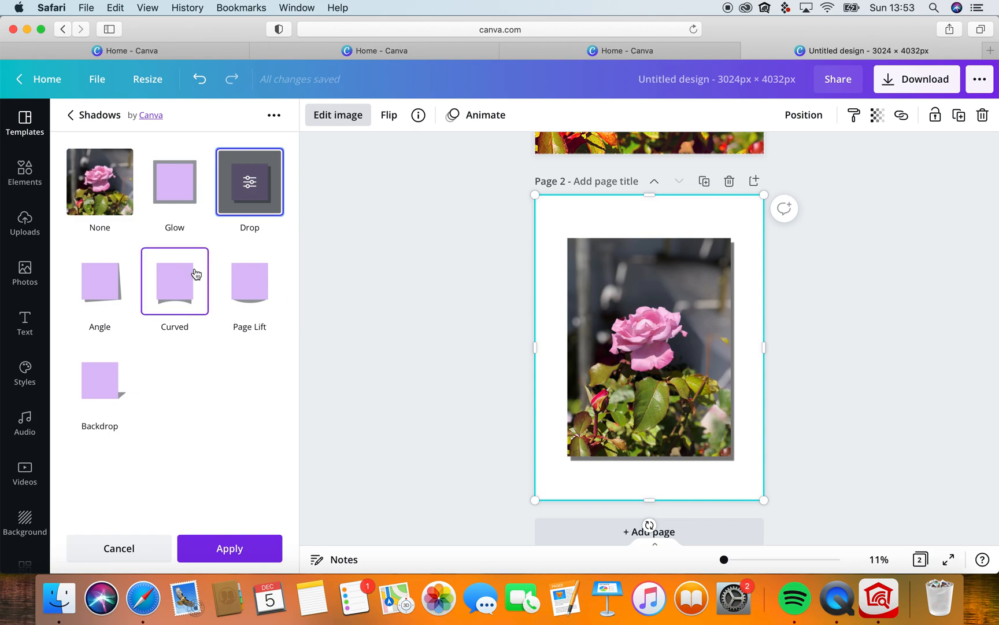
click(103, 280)
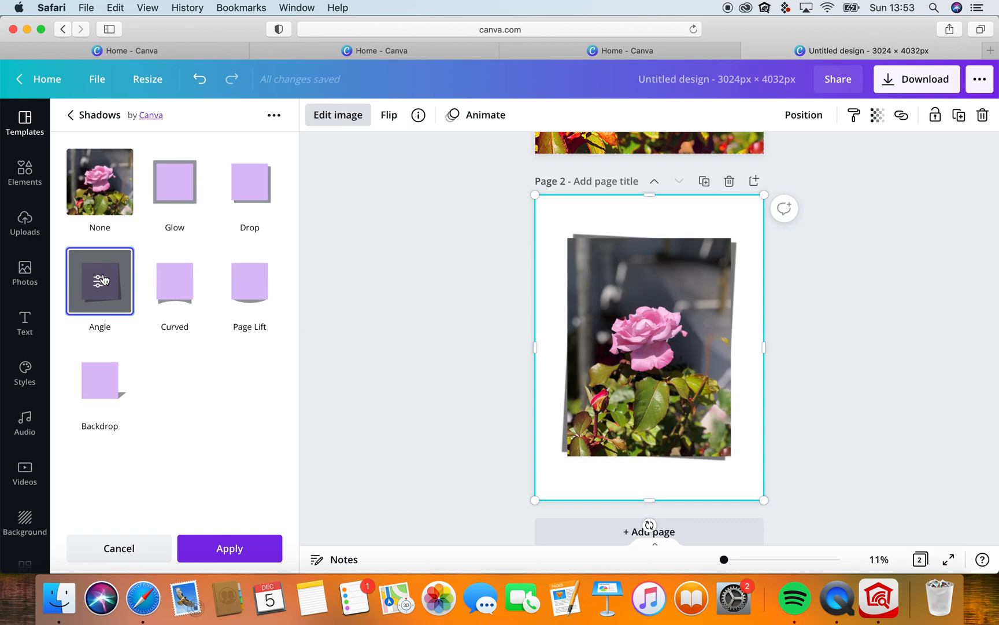
Try the Curved, Page Lift and Backdrop shadows on the page 2 photo and switch to the Glow shadow.
click(173, 281)
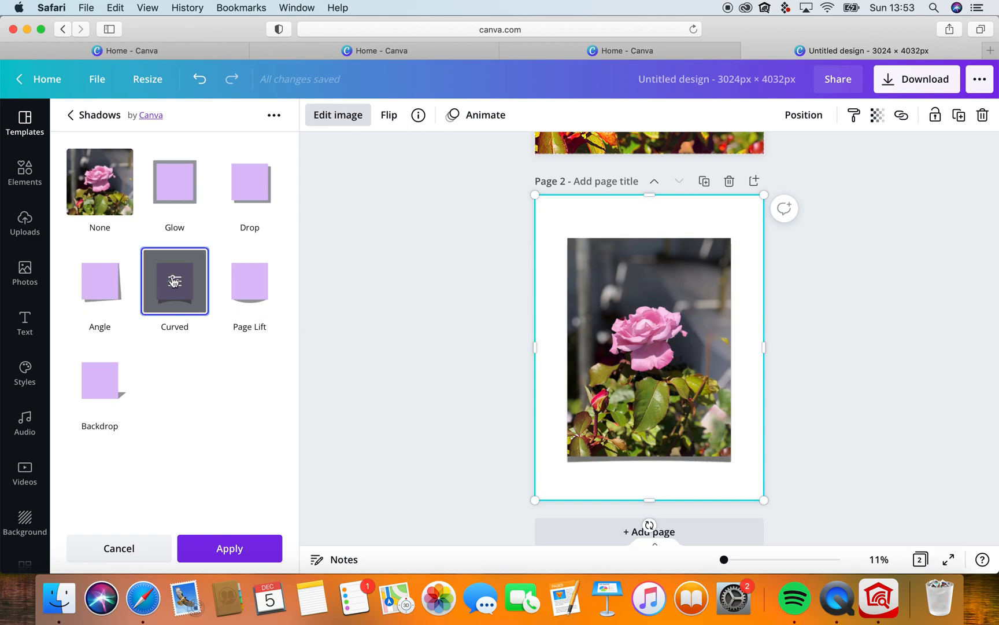
click(253, 287)
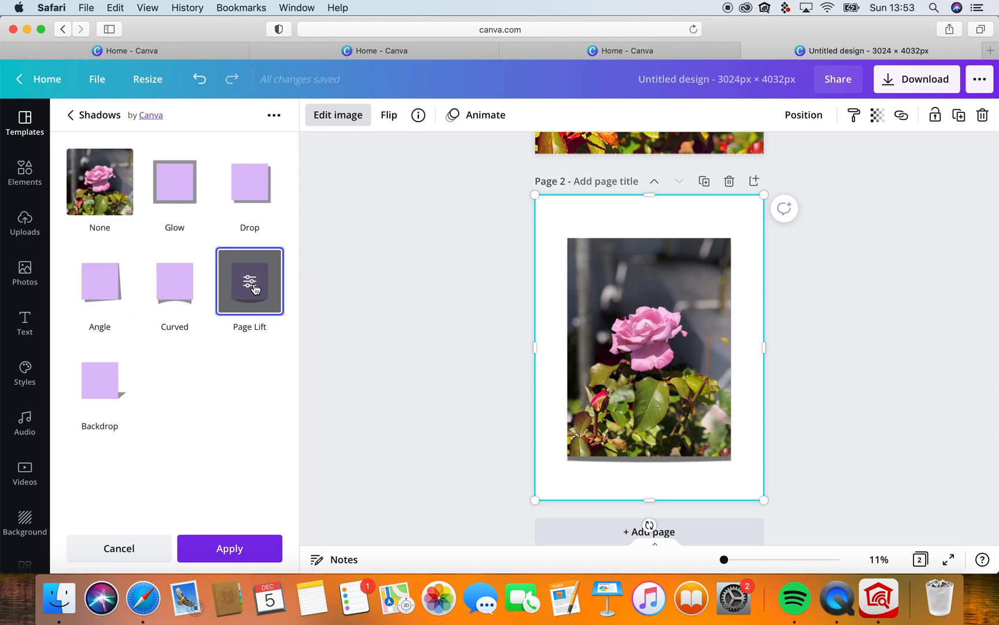
click(100, 387)
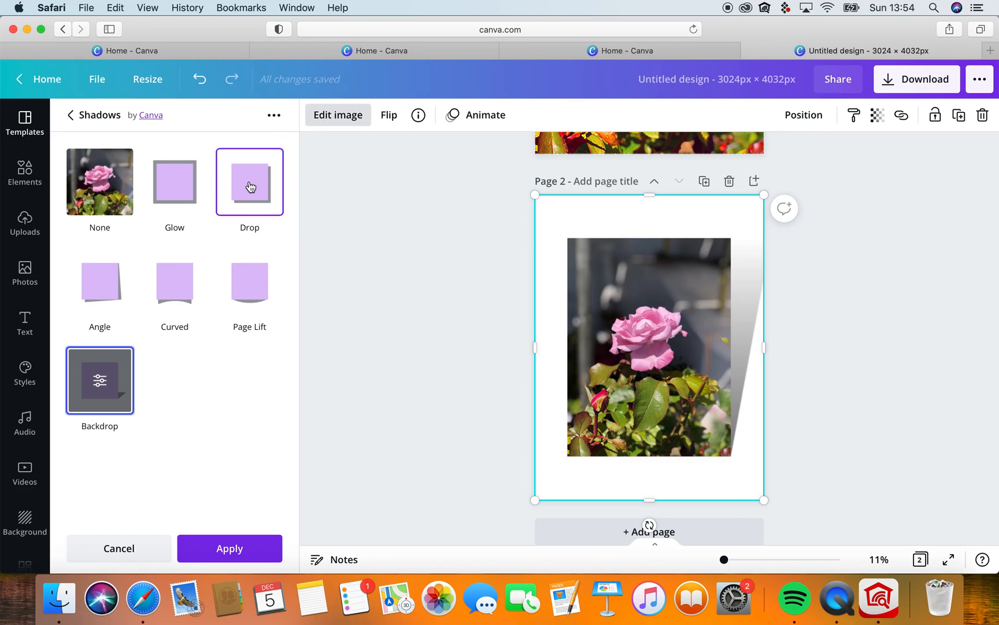
click(184, 182)
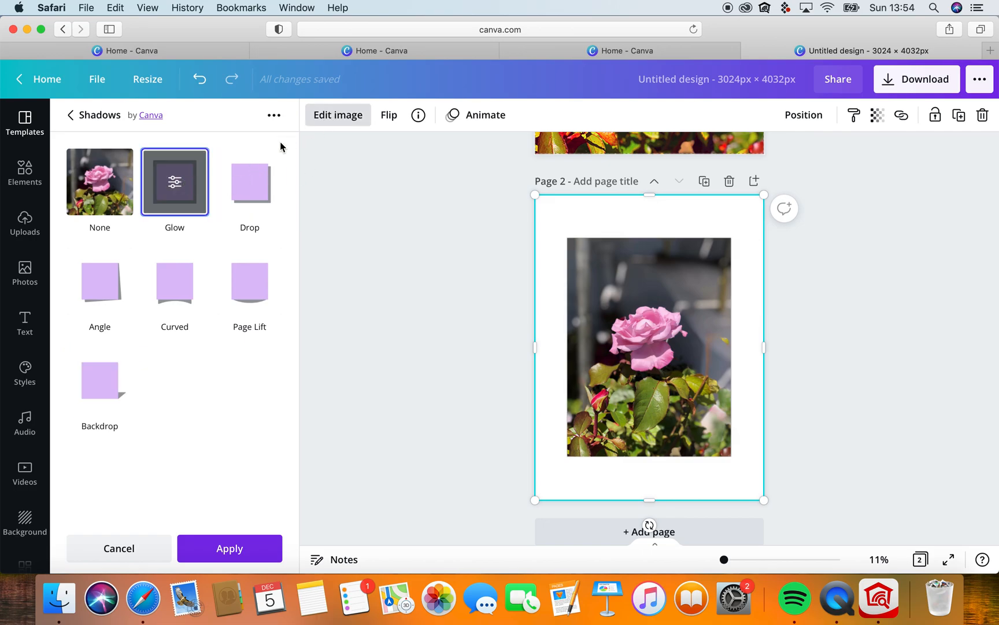
click(341, 115)
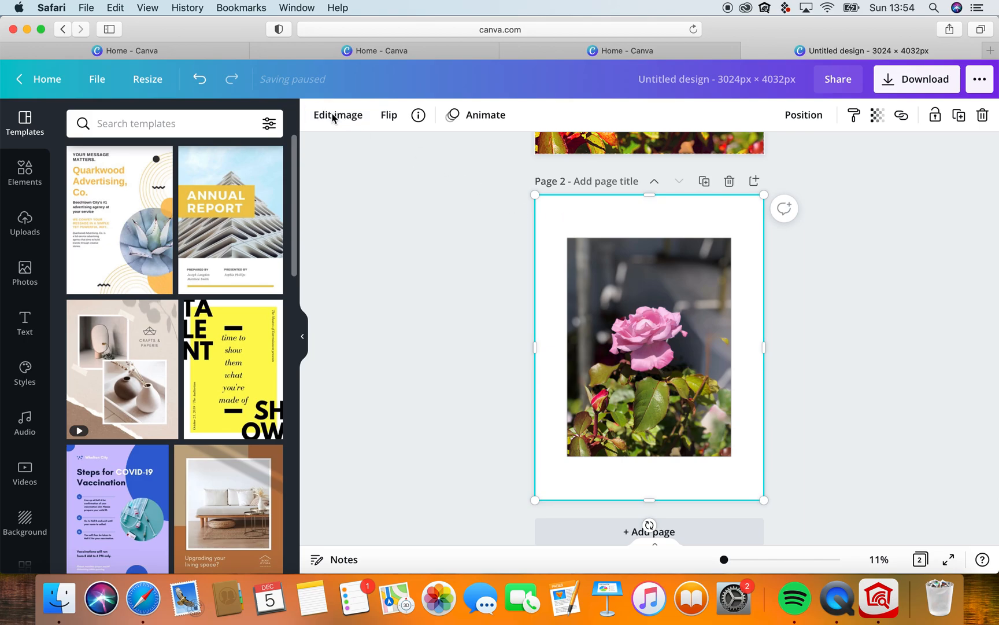
Reselect the page 2 rose photo for image editing and try the Phone 2 and Laptop 5 Smartmockups on it.
click(567, 221)
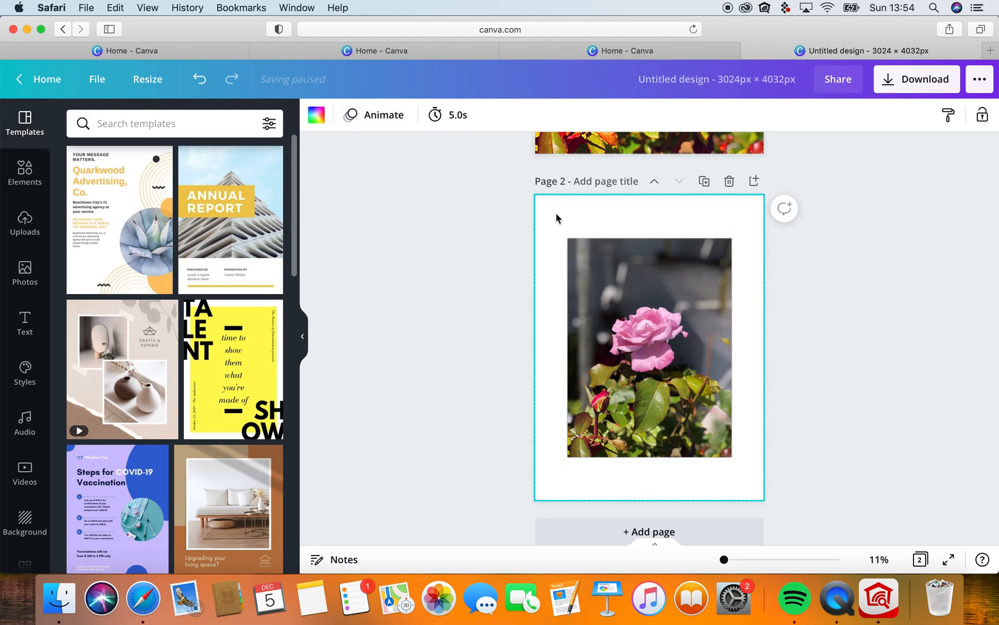
click(625, 322)
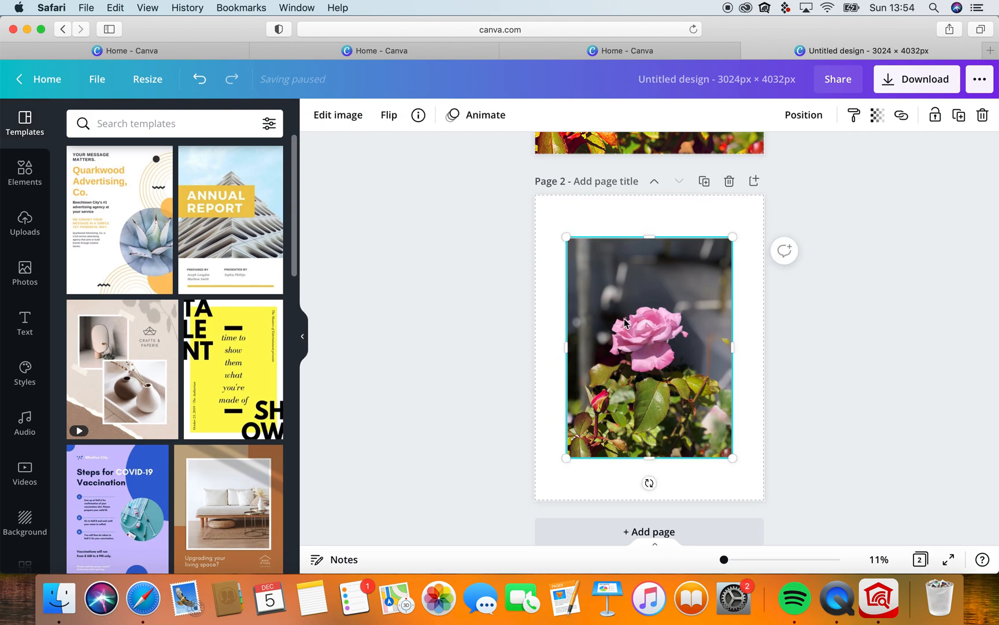
click(344, 118)
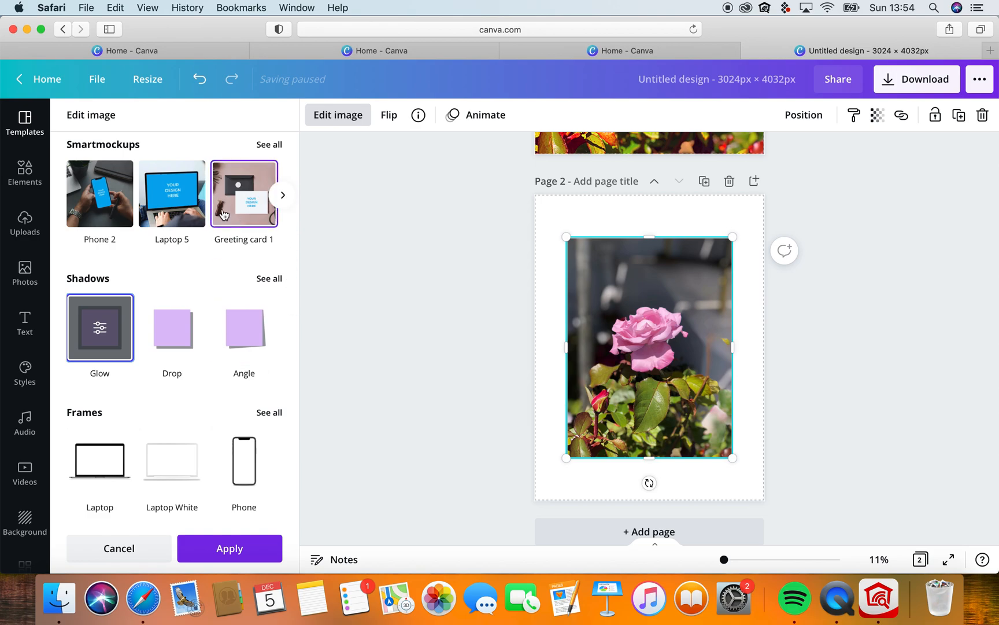
click(102, 194)
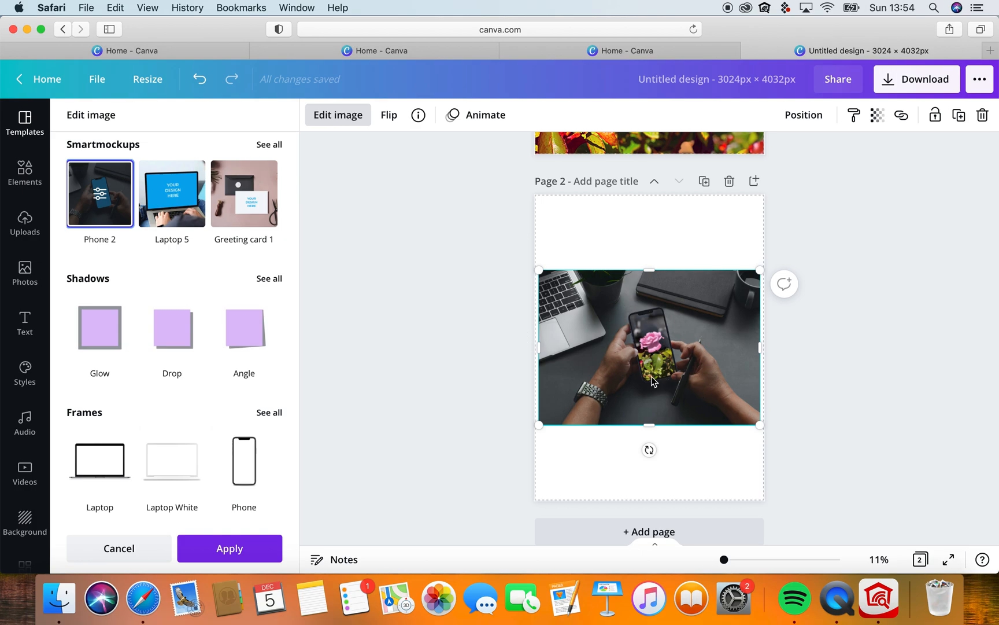
click(175, 201)
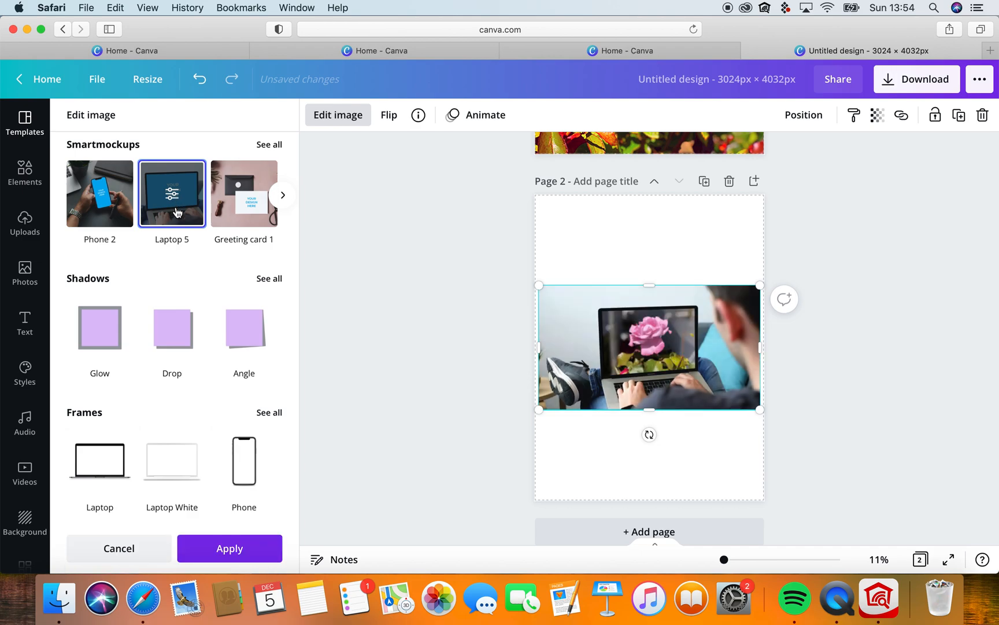
Try the Greeting card 1, Frame 4 and Book 1 Smartmockups on the page 2 rose photo.
click(282, 194)
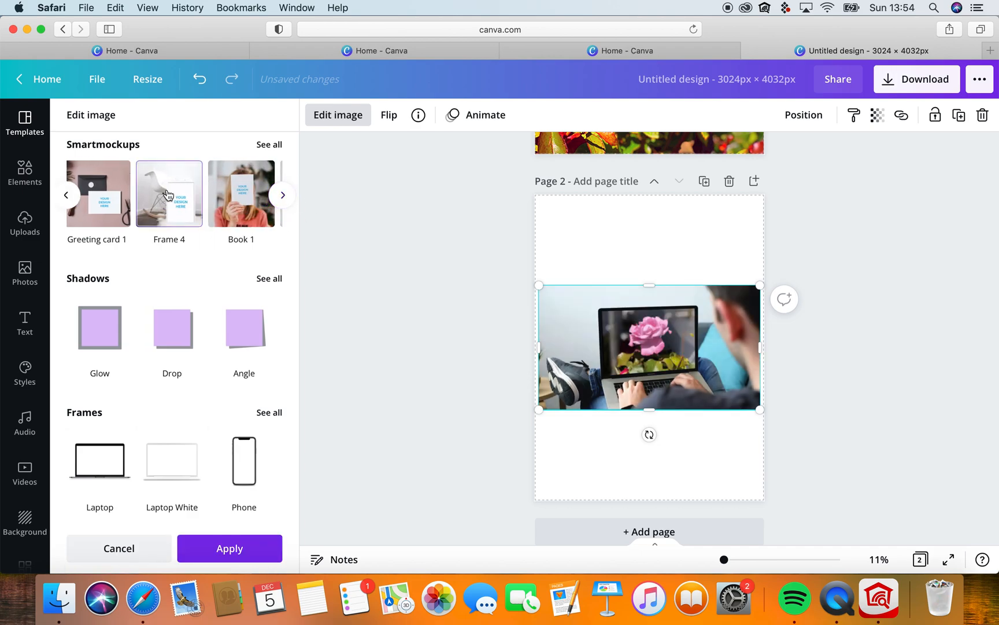
click(113, 194)
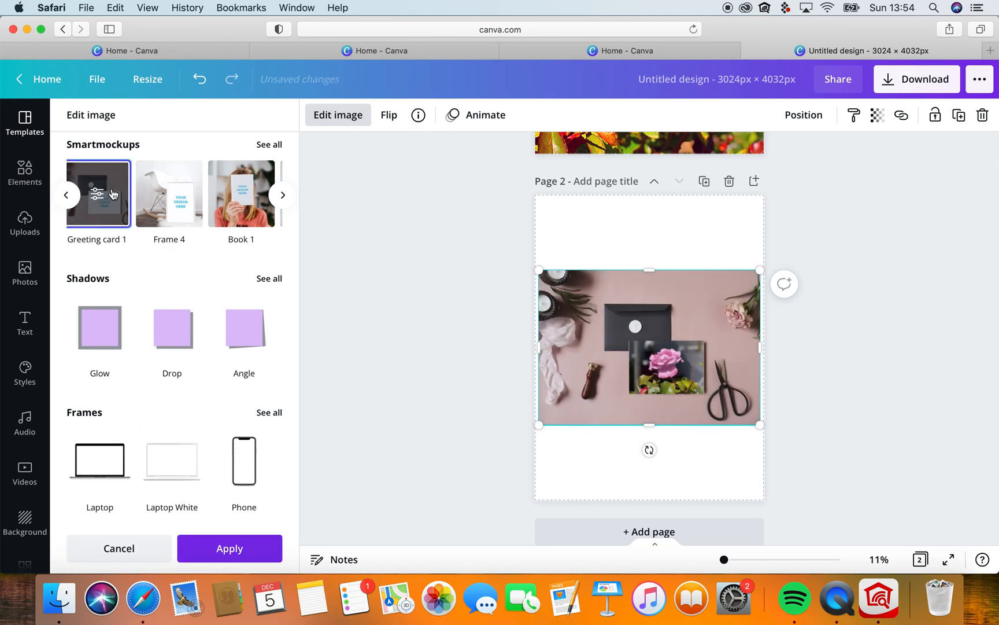
click(180, 203)
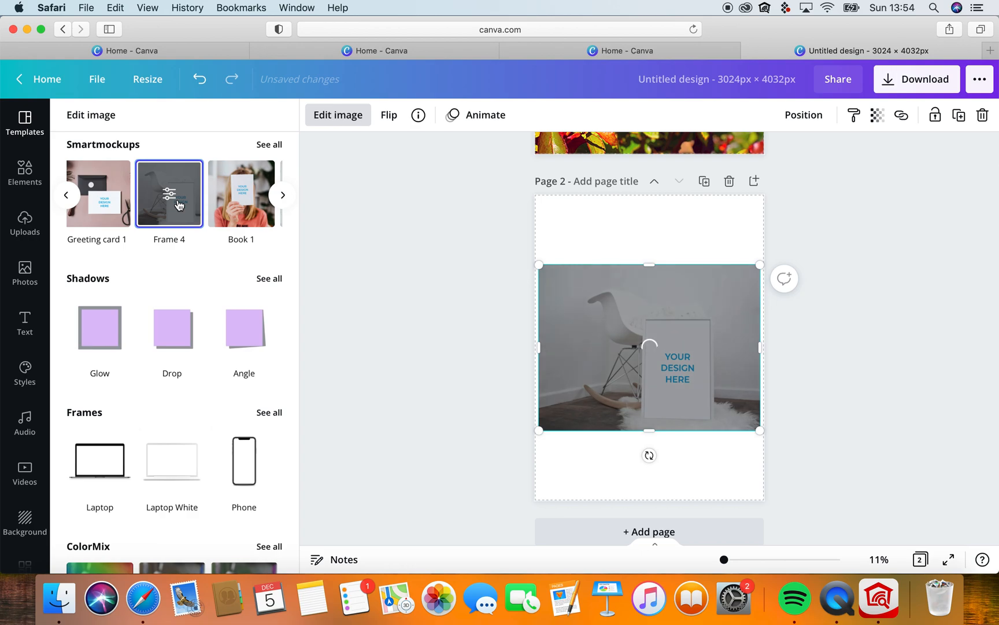
click(244, 191)
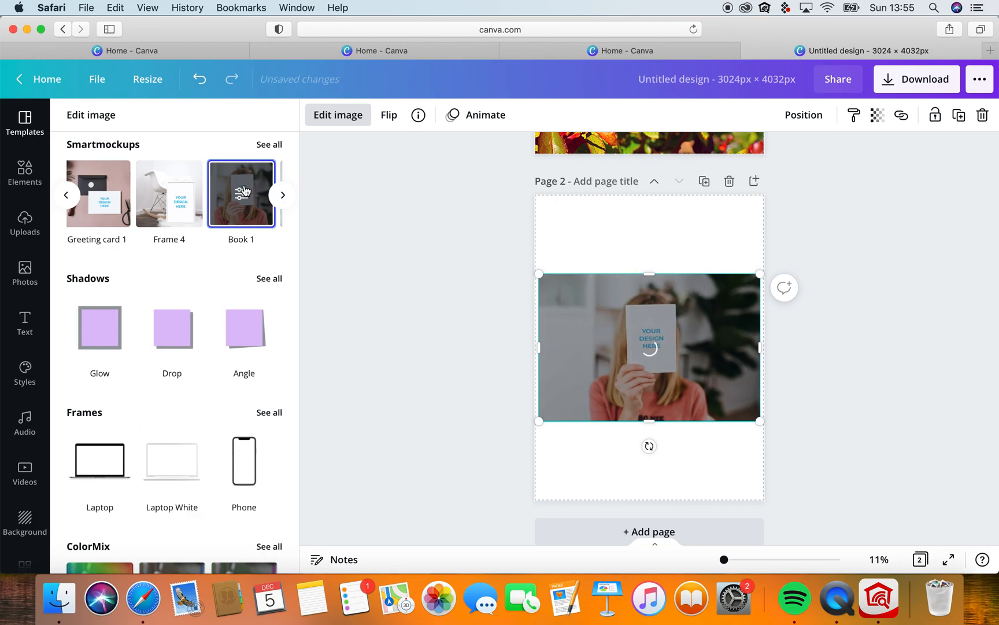
Place the rose photo in the Mug 1 Smartmockup and extend the mockup upwards and downwards to nearly fill page 2.
click(282, 196)
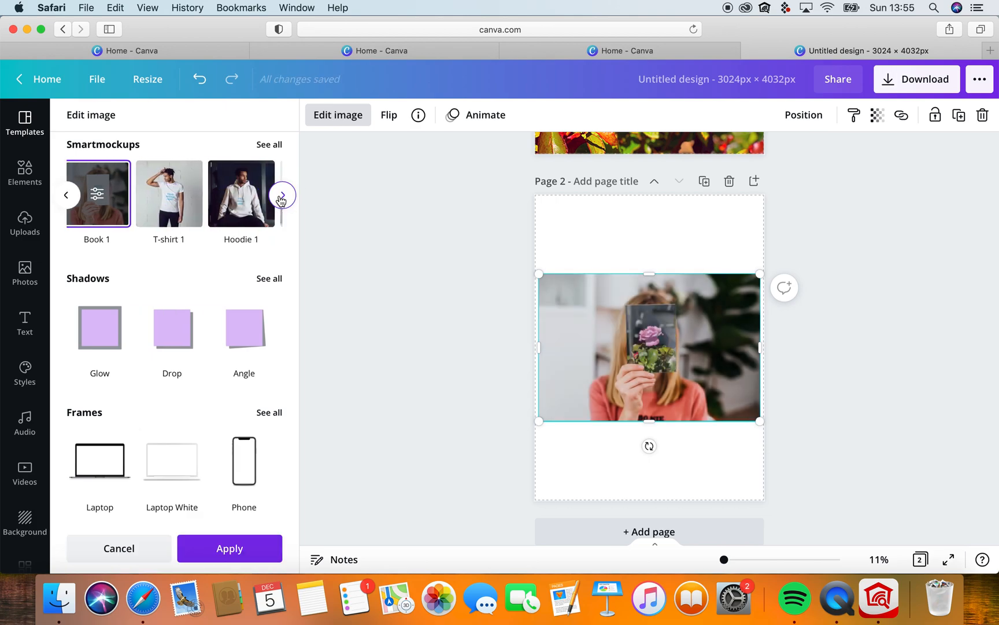
click(282, 195)
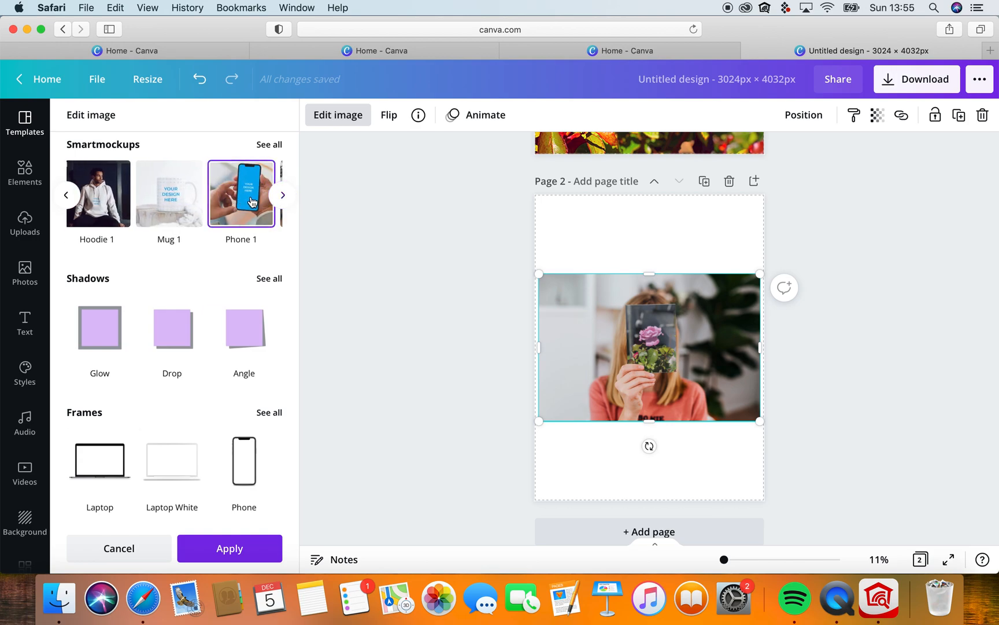
click(178, 205)
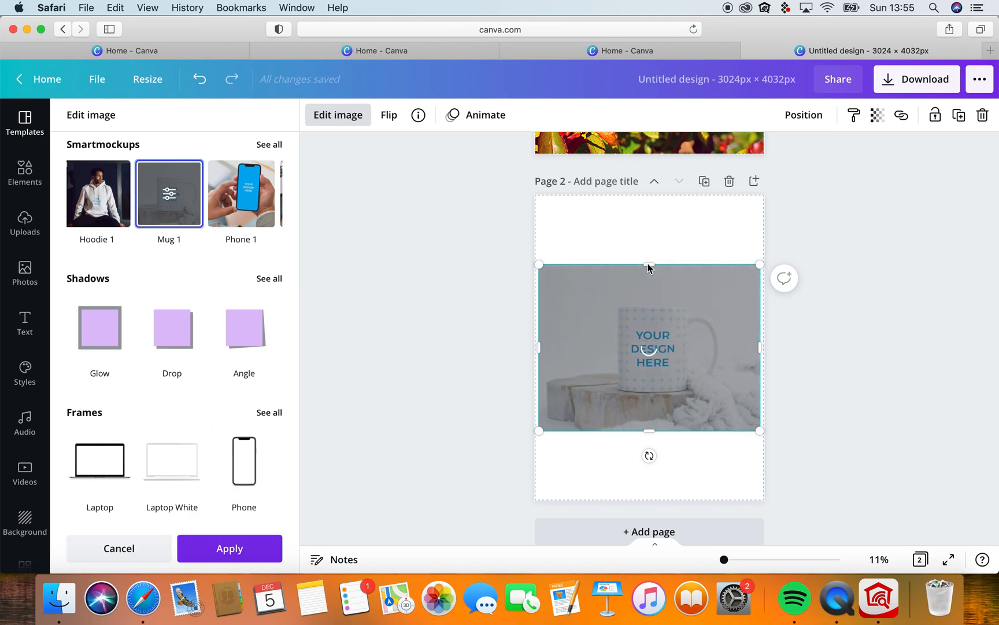
drag(648, 266, 639, 222)
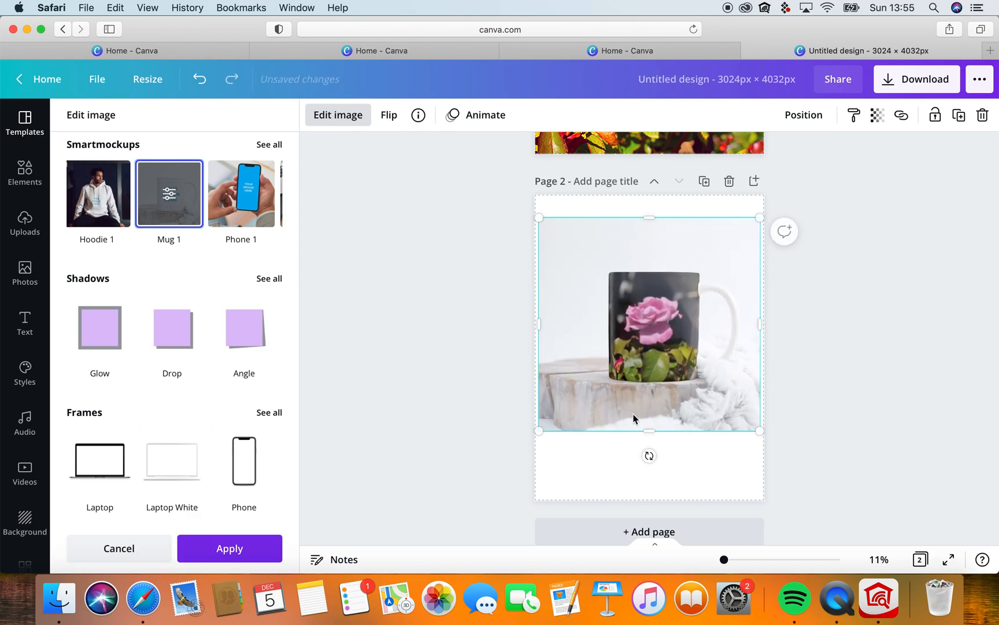
drag(651, 431, 658, 487)
Browse the phone and other designs in the Smartmockups collection for the page 2 rose photo.
click(283, 196)
click(283, 195)
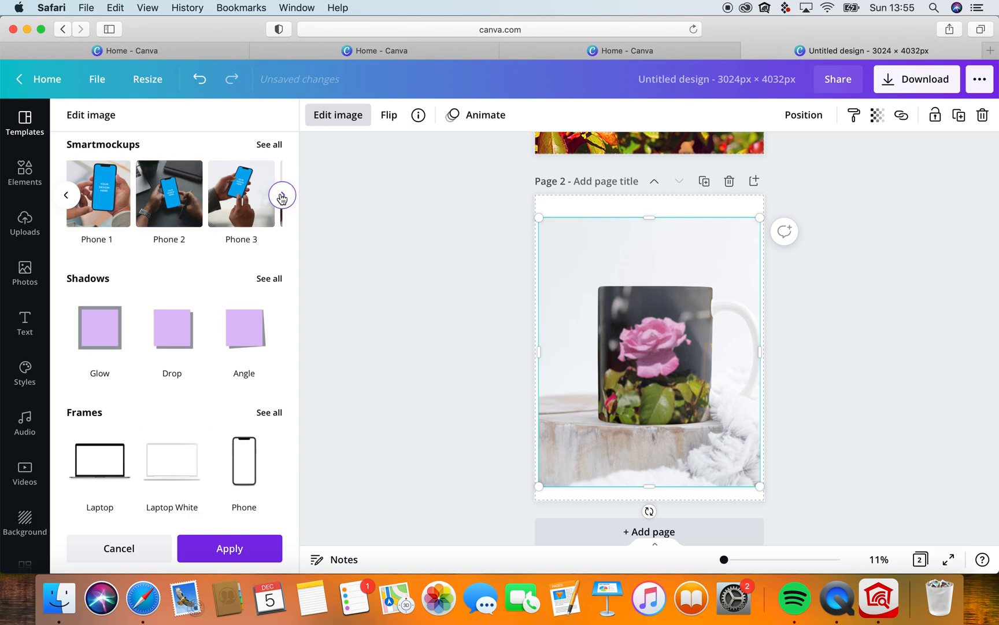
click(282, 196)
click(282, 195)
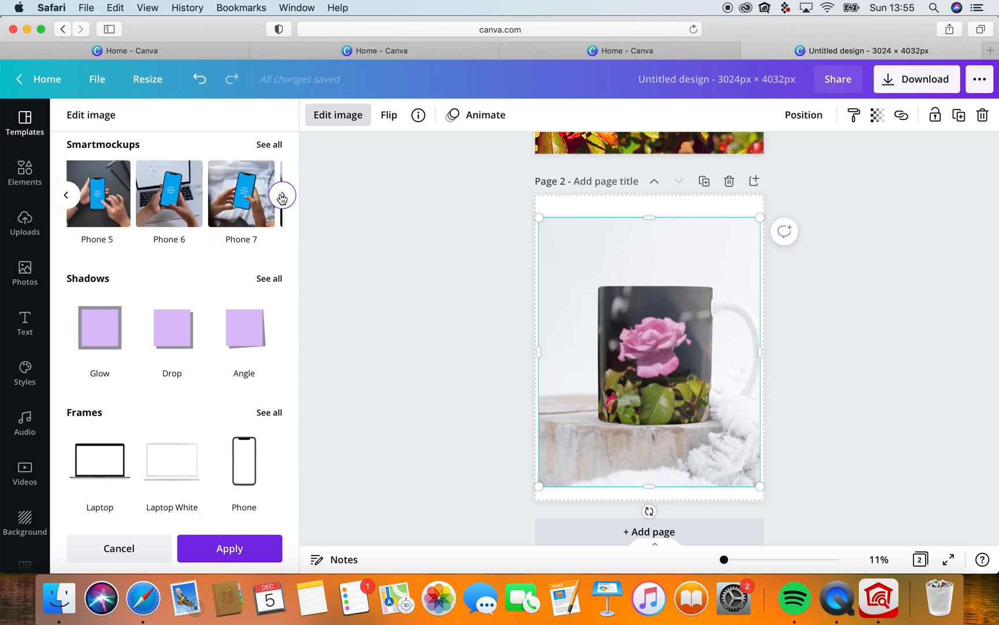
click(282, 196)
click(282, 195)
click(282, 195)
click(283, 196)
click(282, 195)
click(282, 195)
click(282, 196)
click(283, 195)
click(282, 196)
click(282, 196)
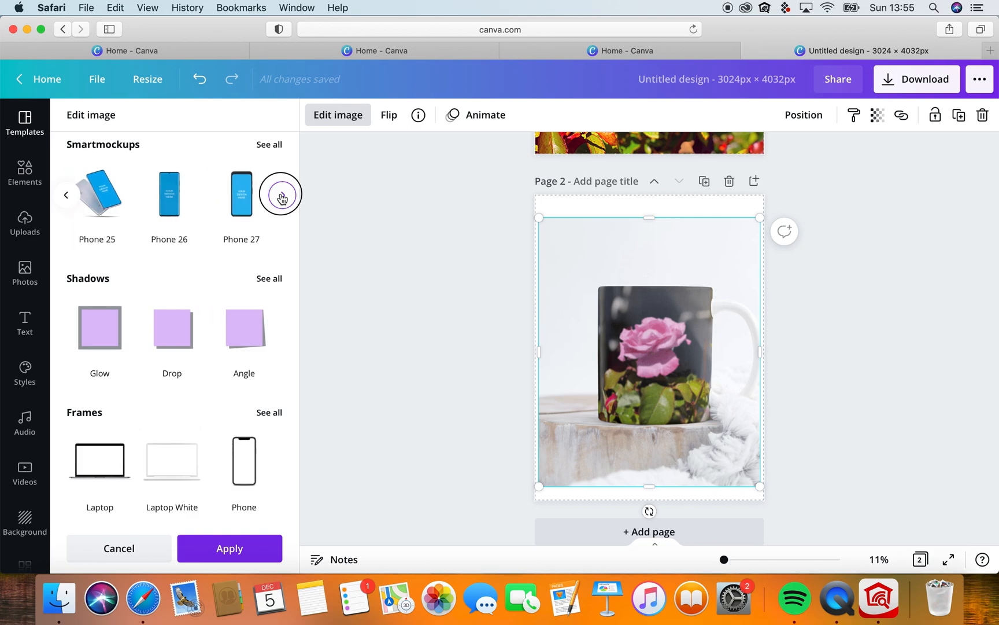
click(282, 195)
Find the clothing designs in the full Smartmockups collection and place the rose photo in the T-shirt 9 mockup.
click(269, 143)
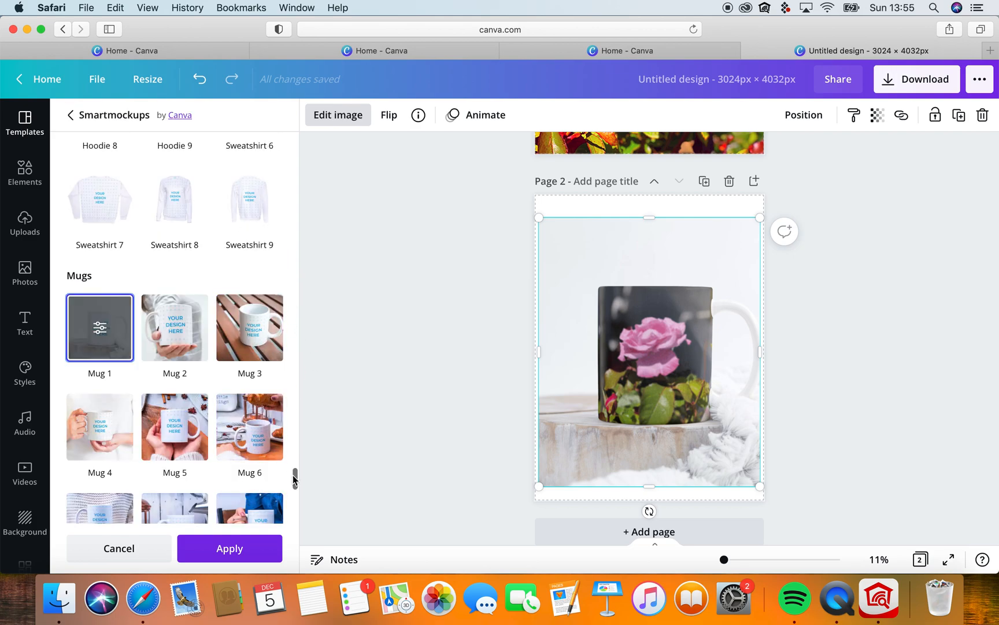
drag(295, 481, 290, 413)
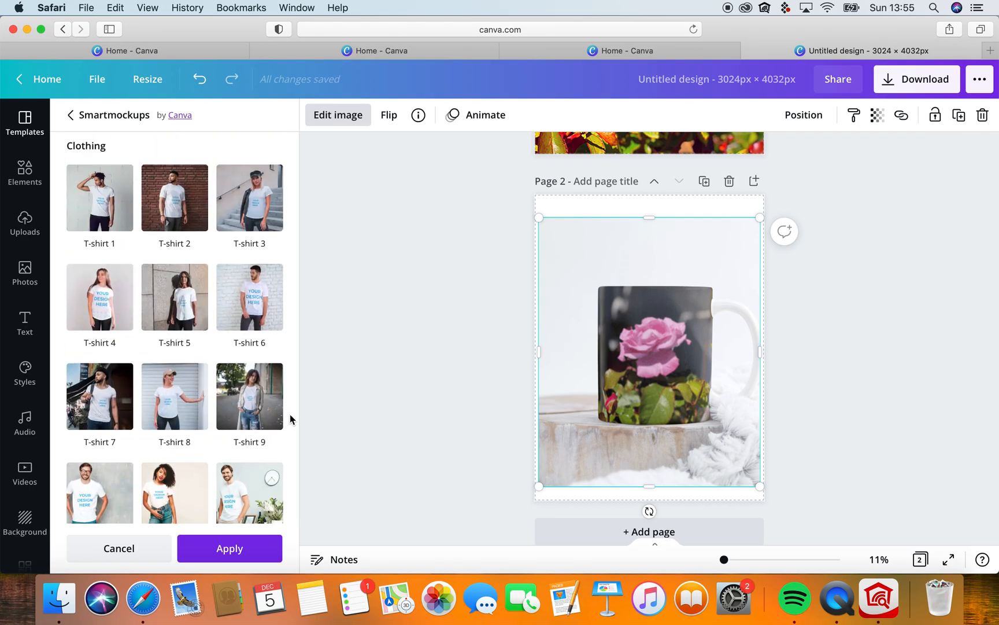
click(251, 400)
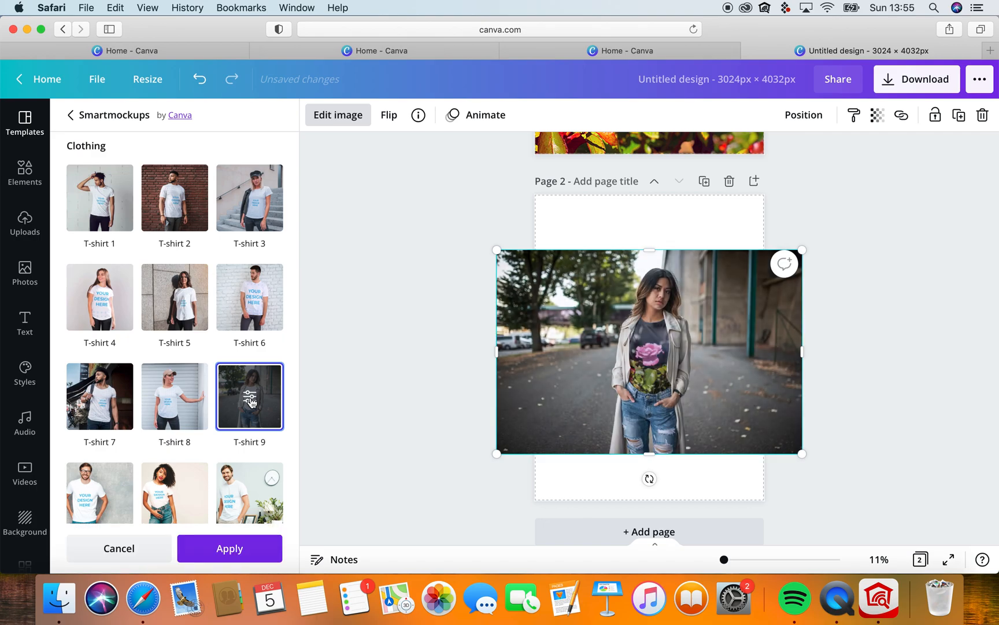
Resize the T-shirt mockup so it covers page 2 from edge to edge, and leave image editing.
drag(496, 250, 522, 248)
drag(658, 263, 656, 194)
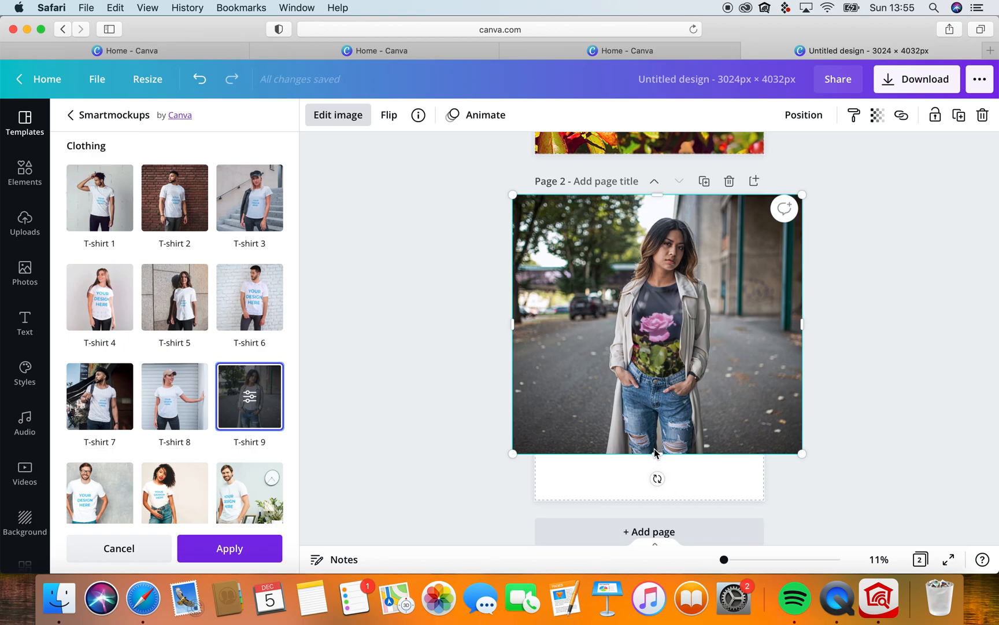
drag(658, 454, 656, 502)
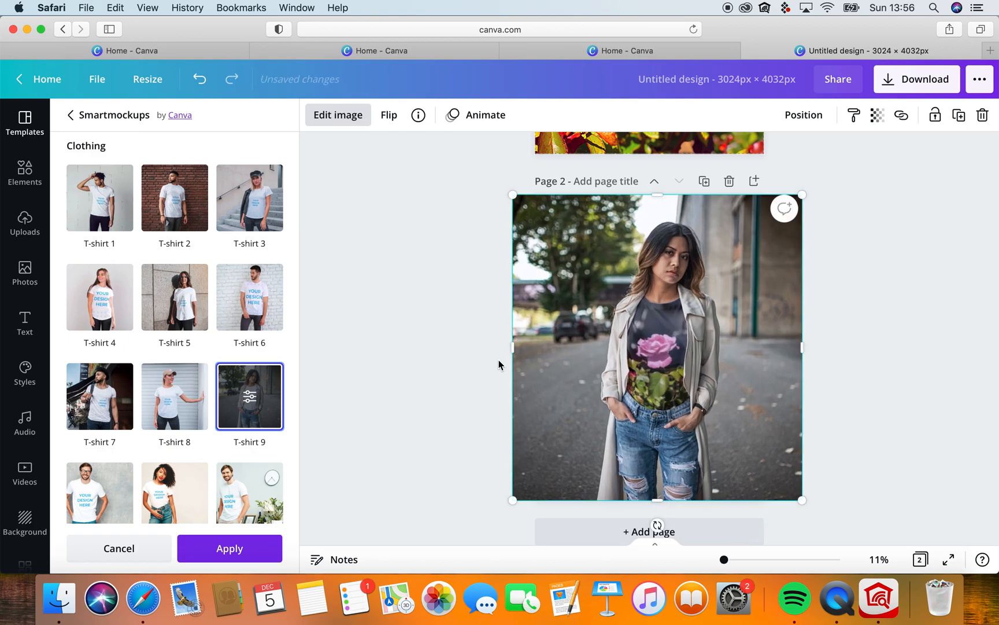
drag(513, 346, 537, 349)
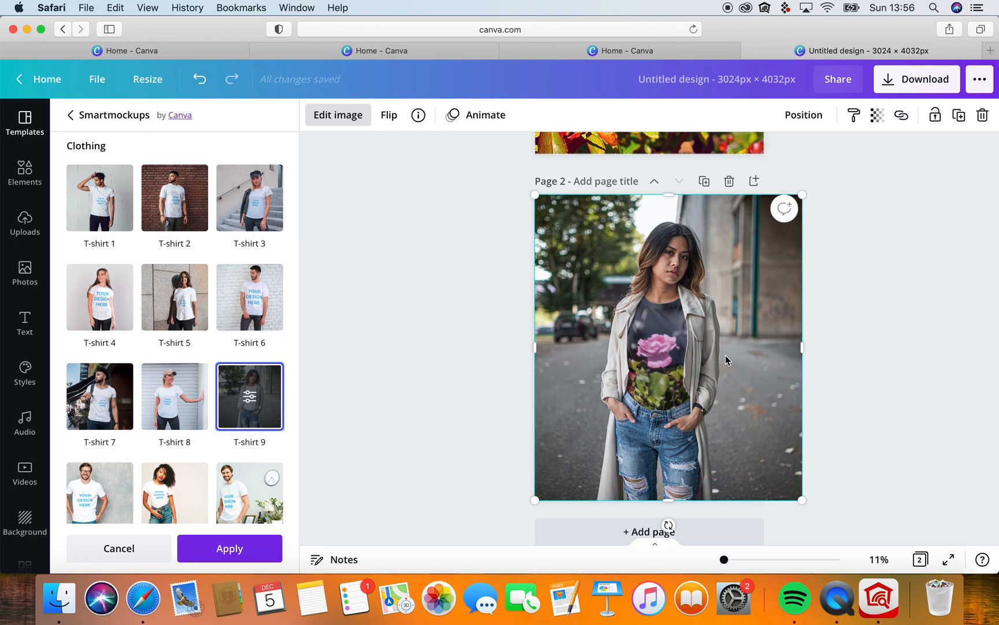
drag(797, 347, 757, 349)
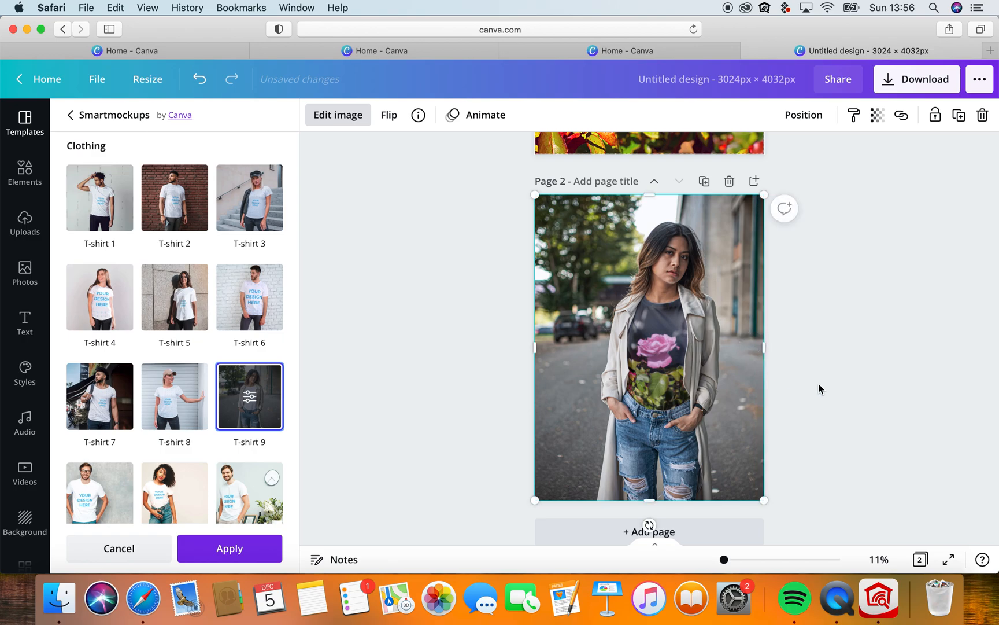
click(802, 405)
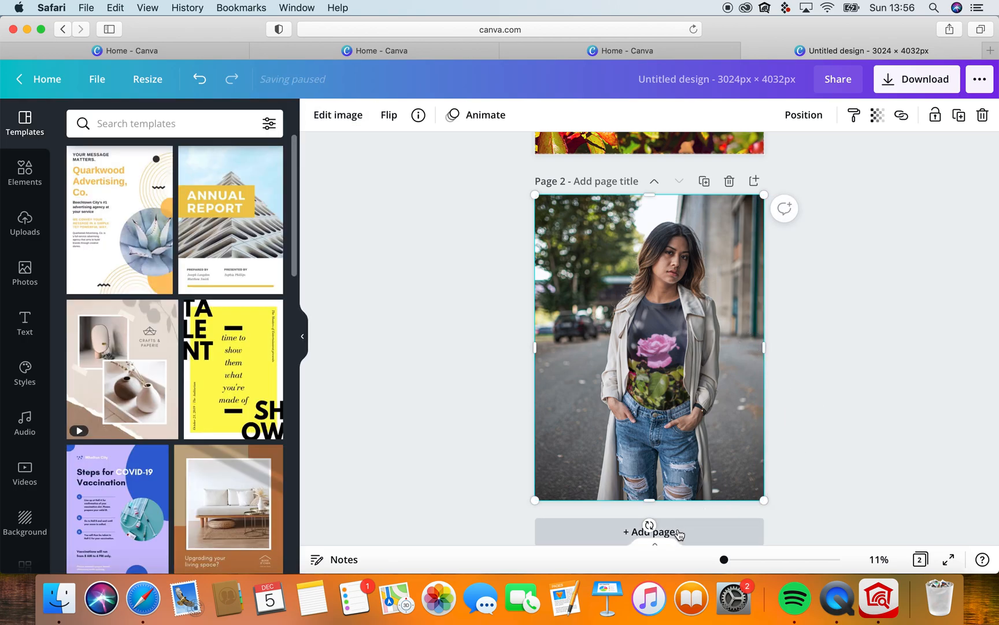
click(804, 158)
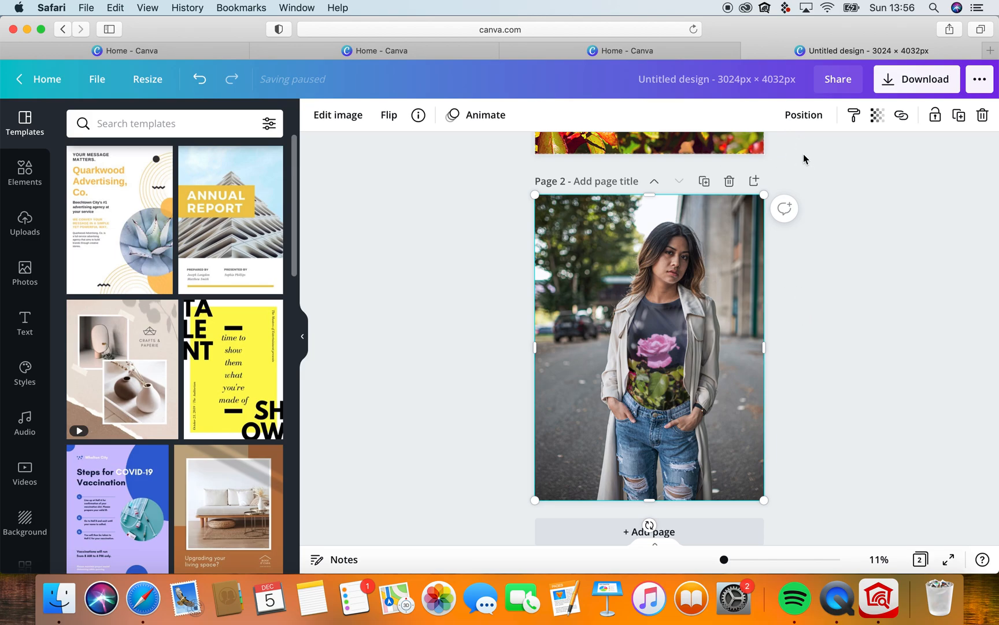
Duplicate page 1 with its adjusted rose photo.
scroll(804, 159, up, 2)
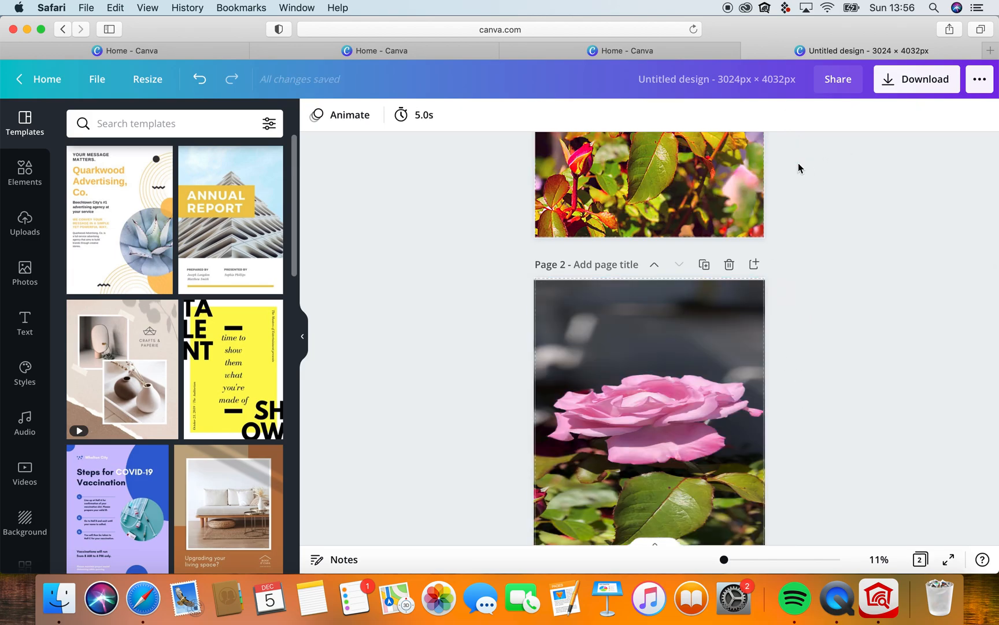
scroll(799, 168, up, 5)
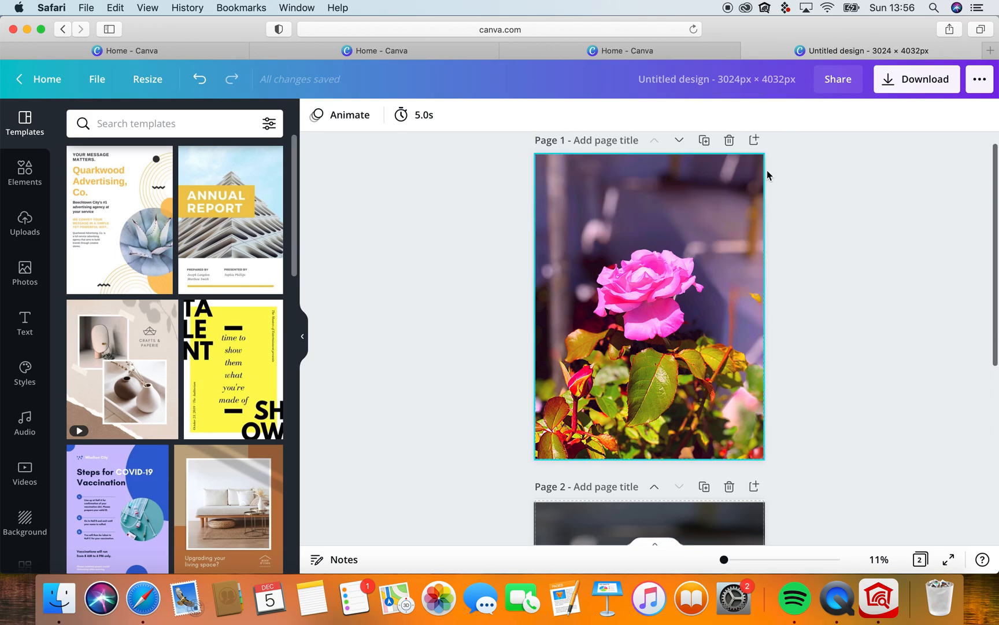
click(704, 140)
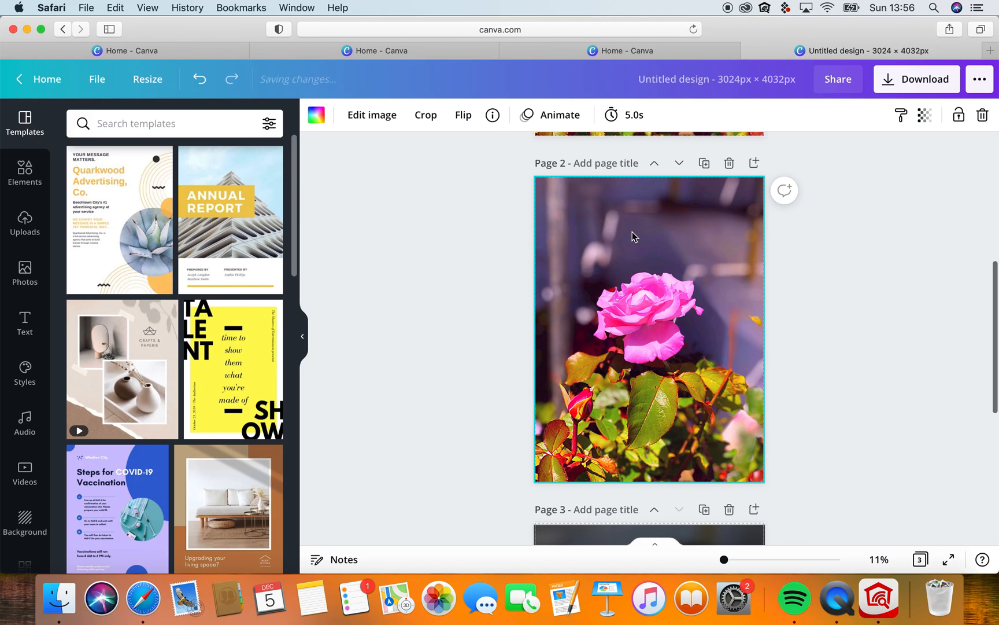
Try the Background Remover on the duplicated rose photo on page 2 and undo the removal.
click(368, 123)
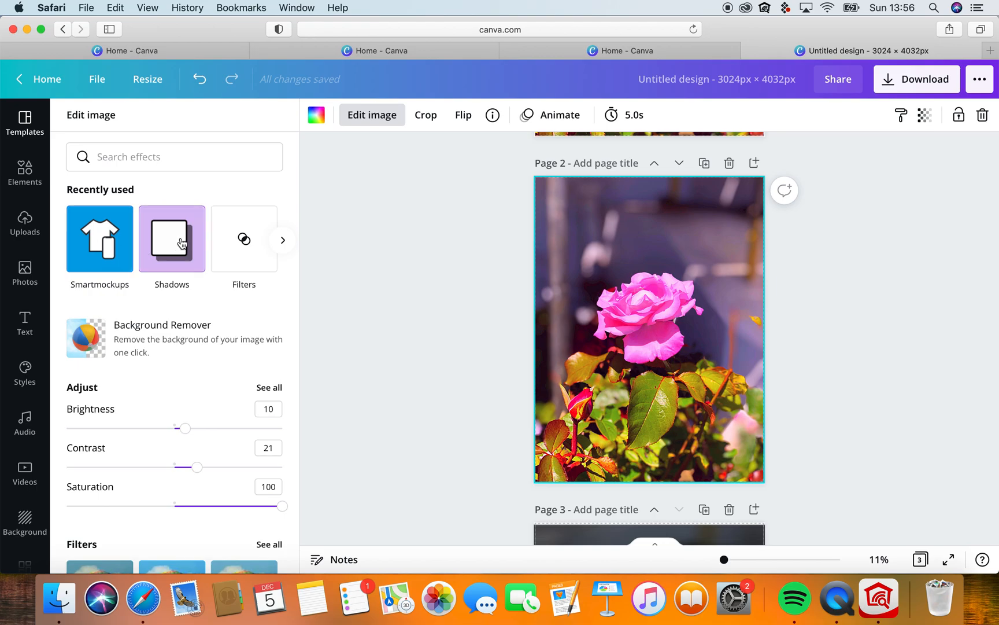
click(283, 241)
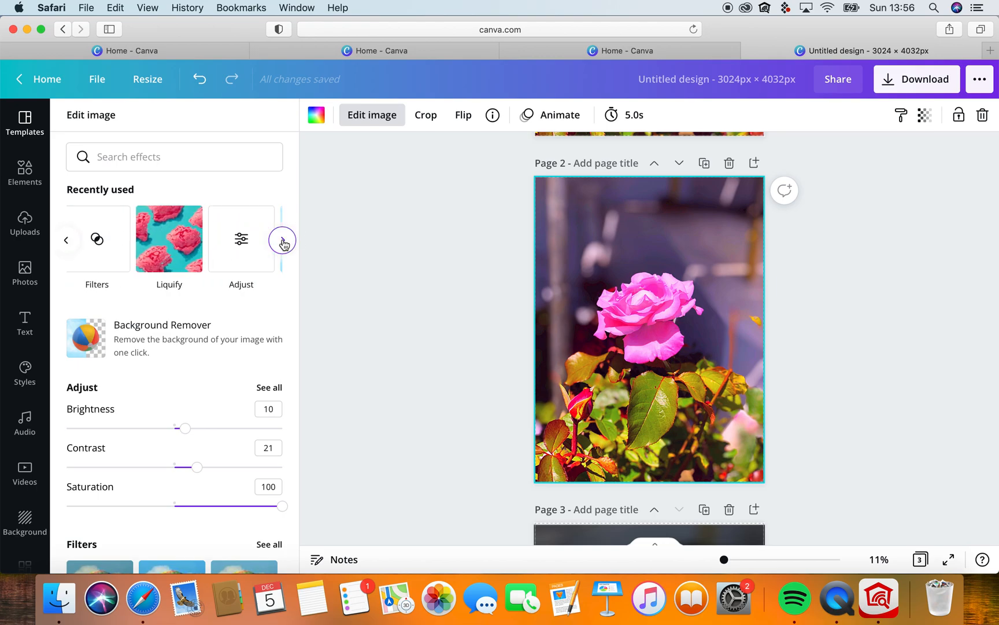
click(93, 341)
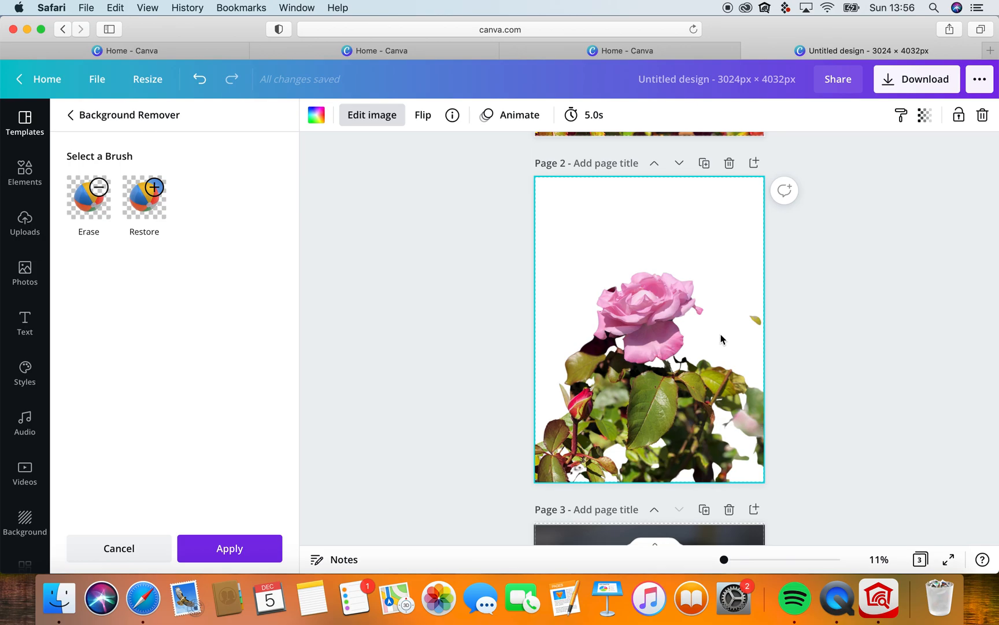
click(200, 80)
Open the Pixelate effects for the page 2 rose photo and try the Dots, Polar and Pellet styles.
mouse_move(186, 252)
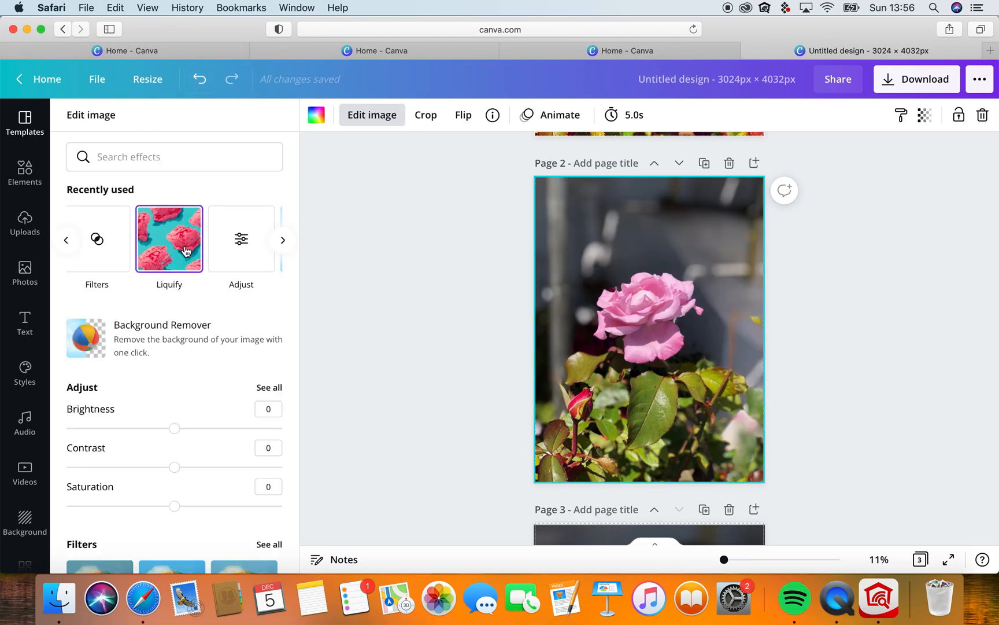
click(283, 240)
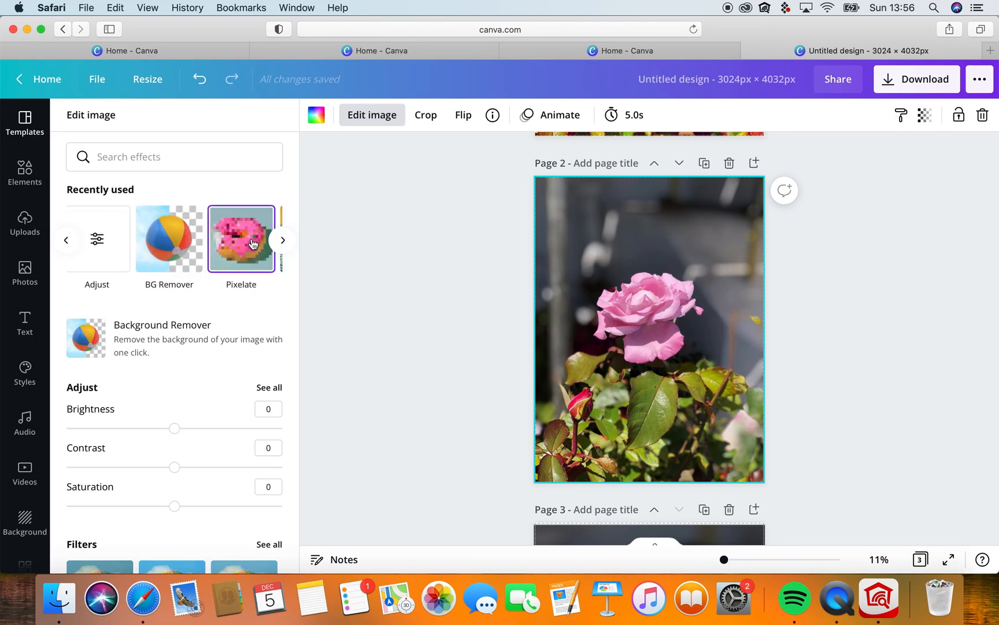
click(256, 243)
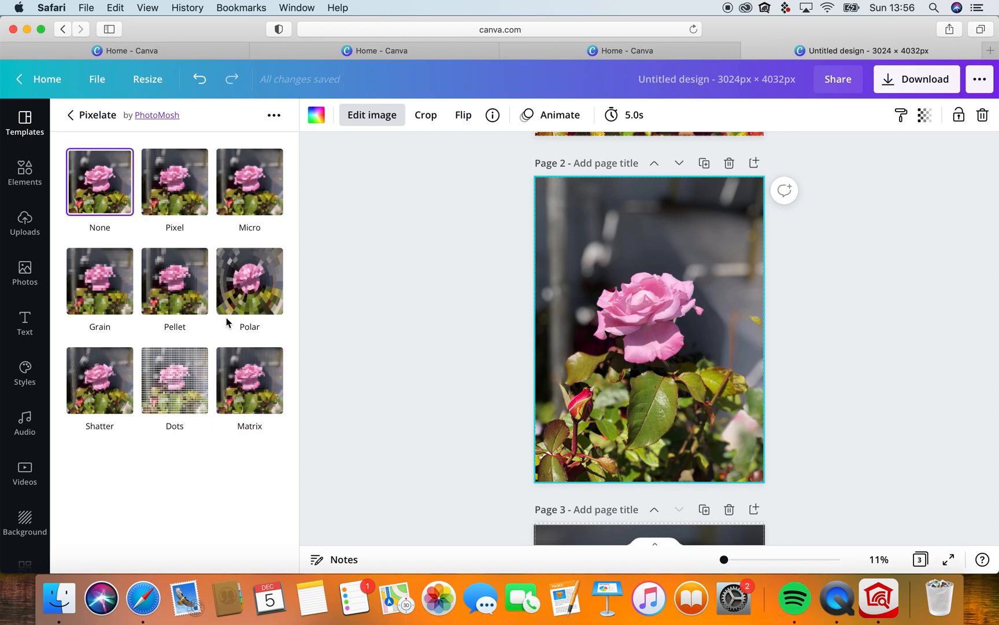
click(174, 381)
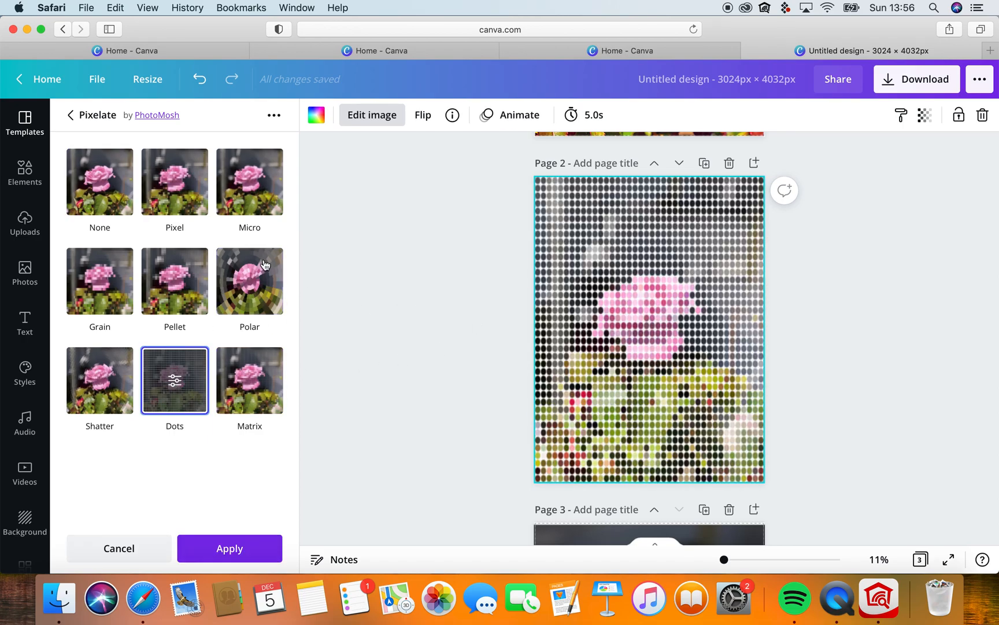
click(249, 287)
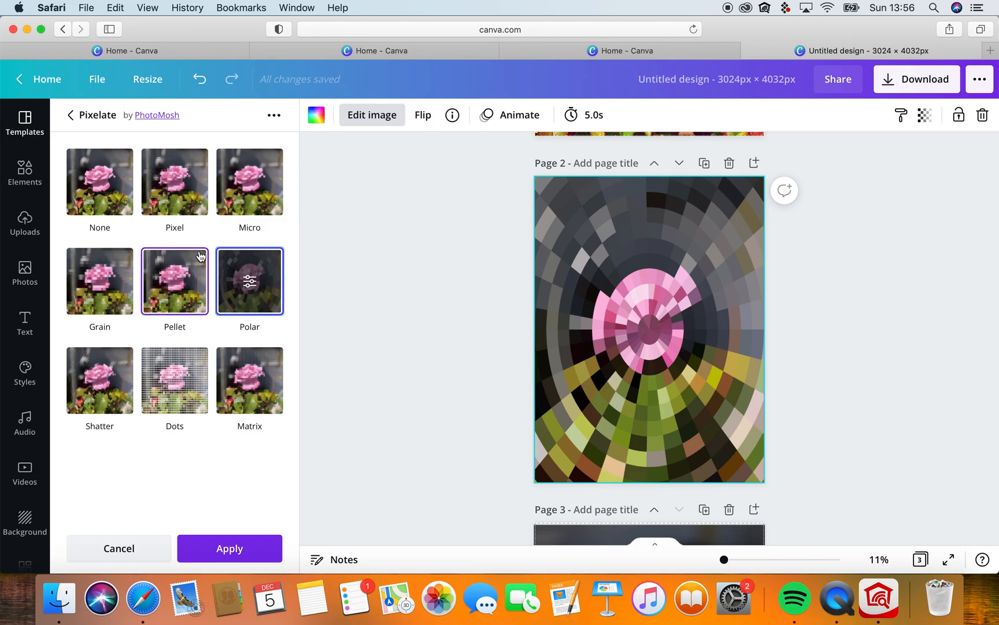
click(171, 275)
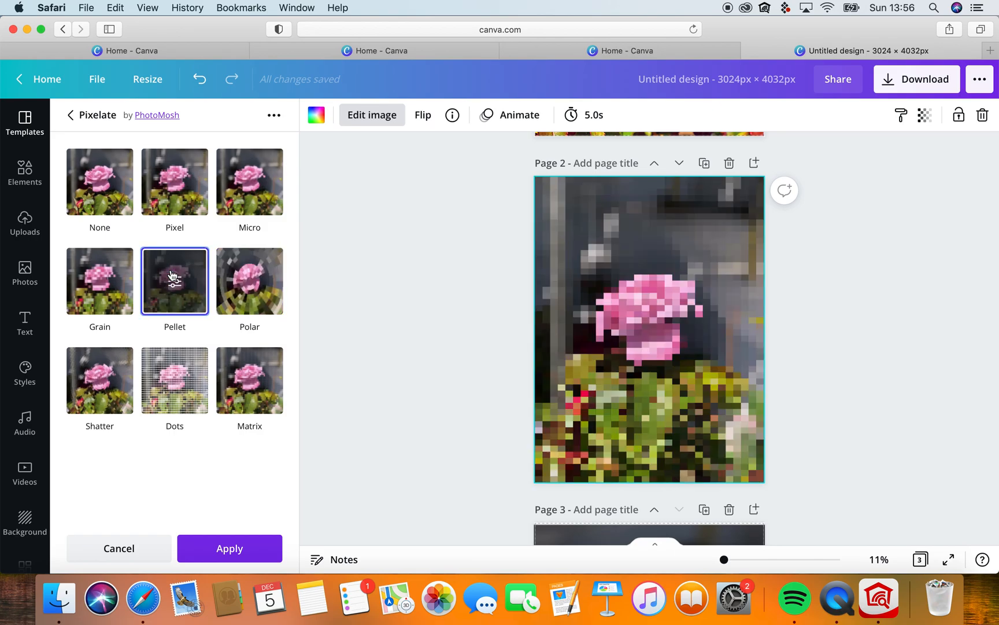
Try the Grain, Shatter, Micro and Pixel styles on the page 2 rose photo and reset Pixelate to None.
click(98, 281)
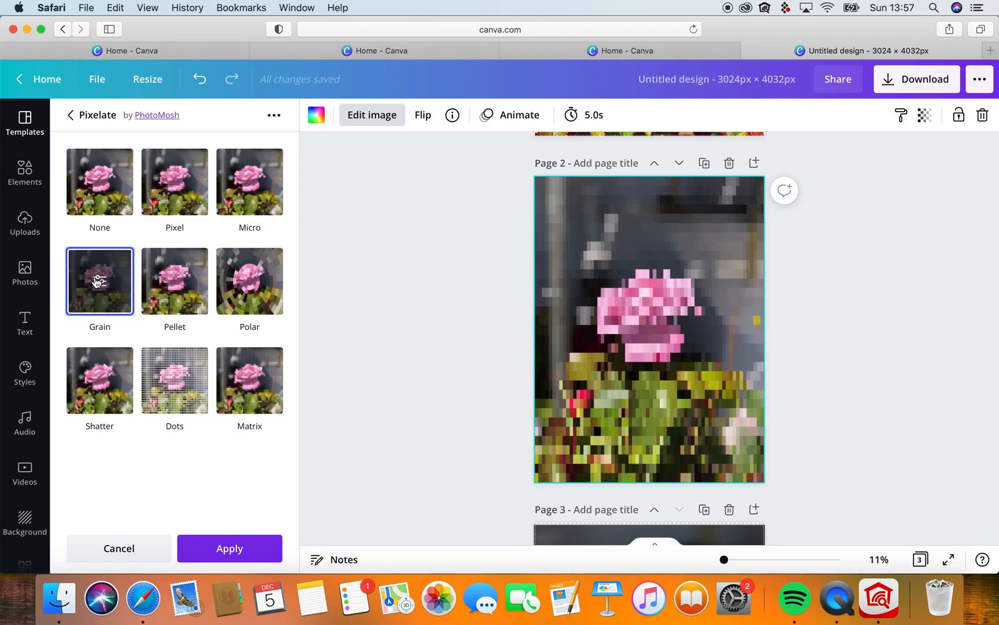
click(100, 381)
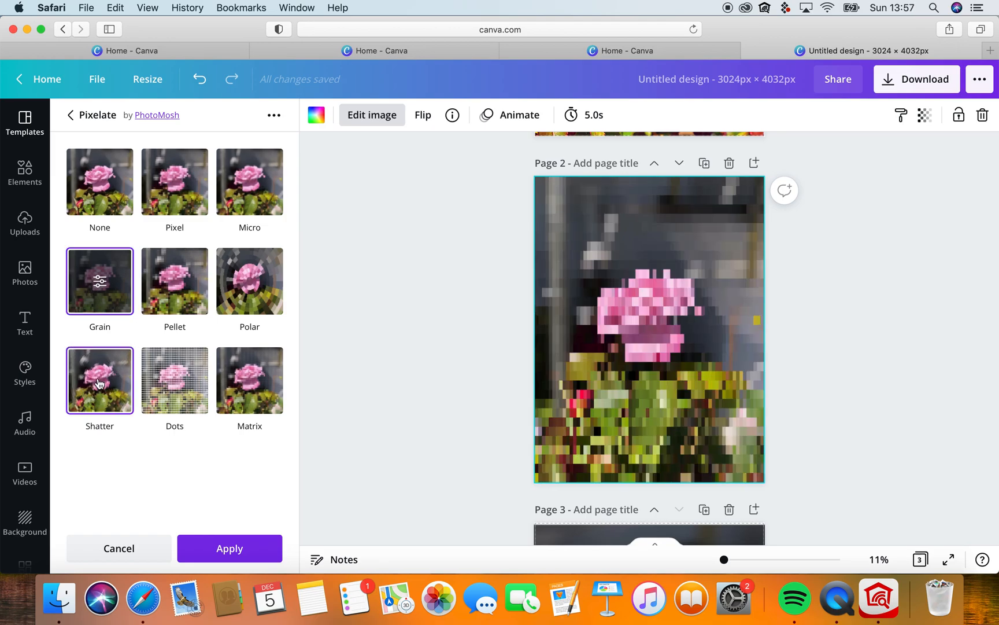
click(254, 181)
click(176, 183)
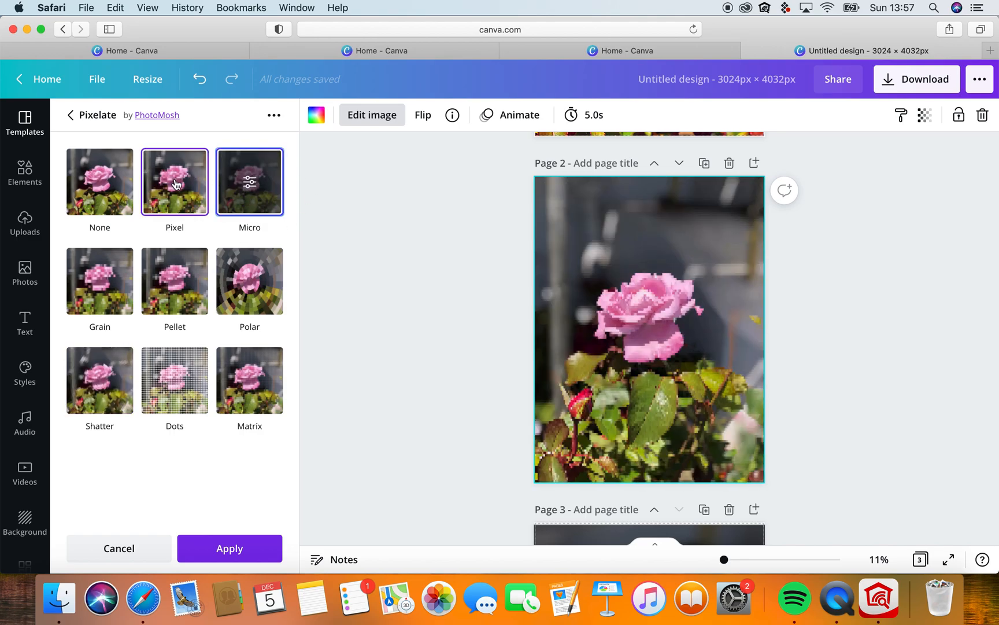
click(84, 187)
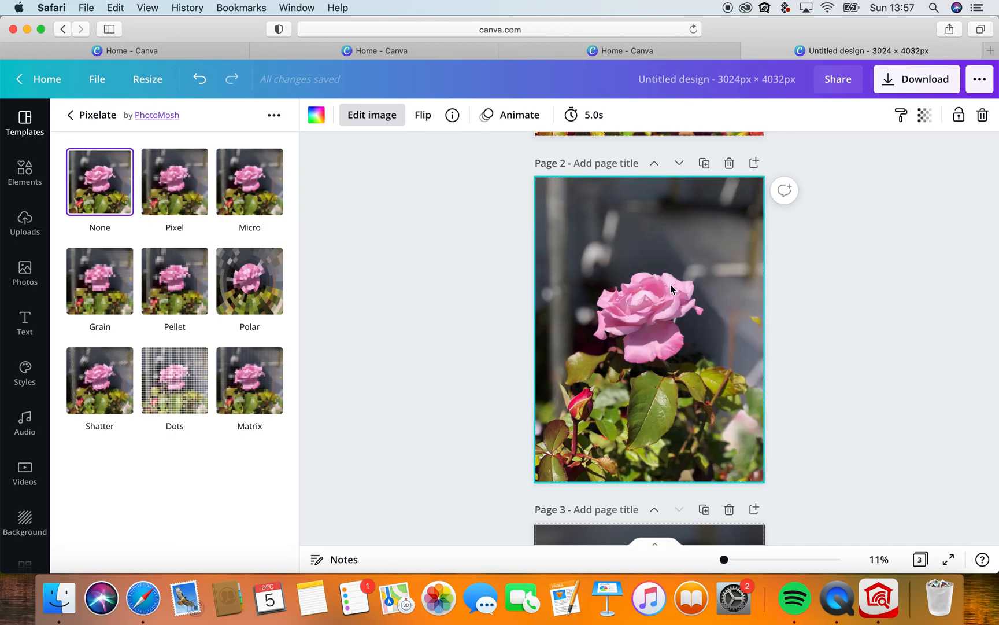